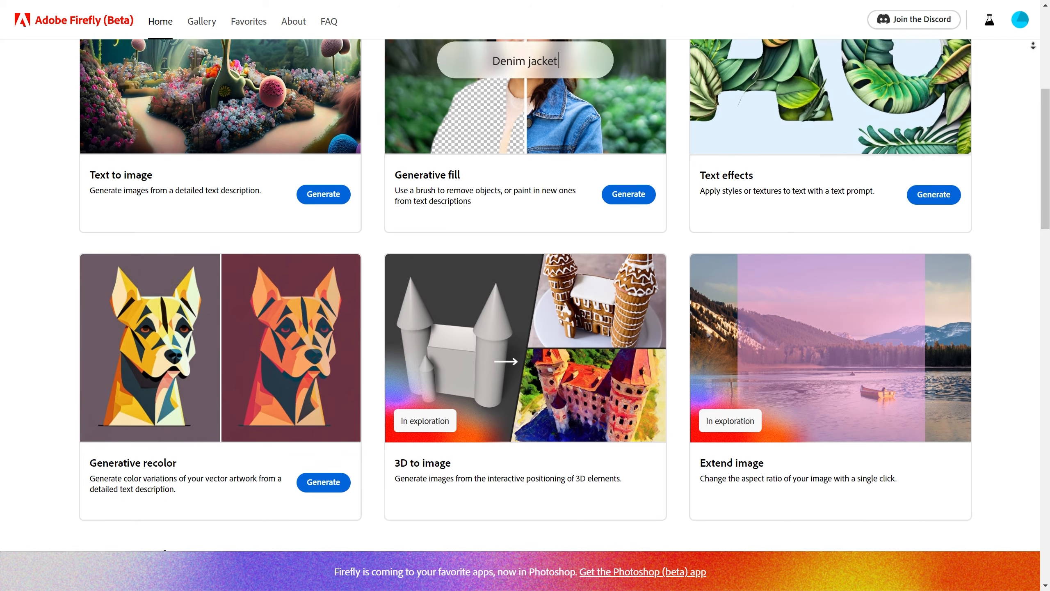
- Look through the Firefly home page's generative features, inspirational gallery and In exploration section
{"action": "scroll", "coordinate": [525, 289], "scroll_direction": "down", "scroll_amount": 3}
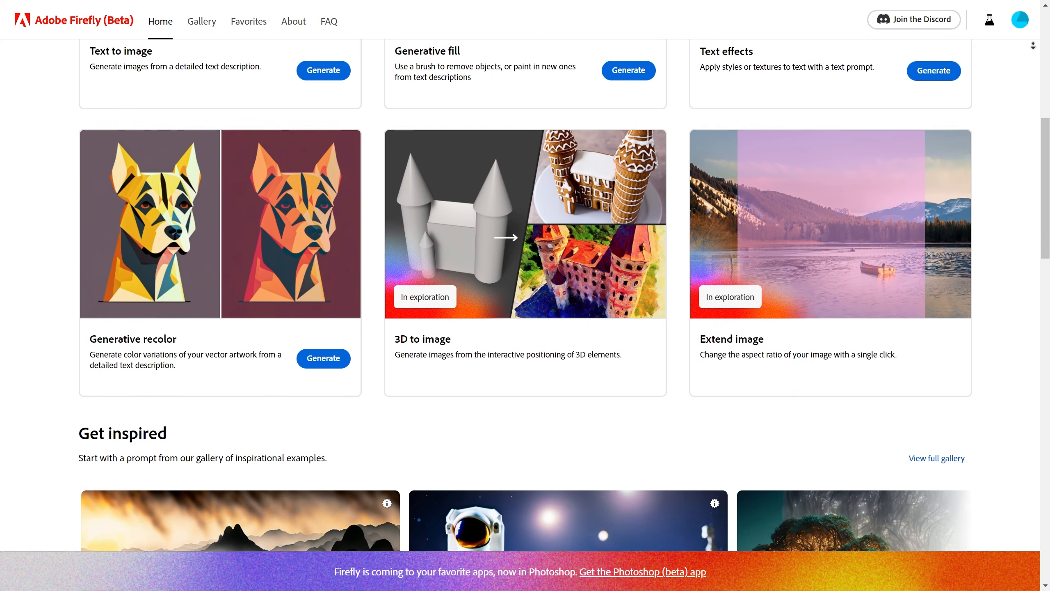
{"action": "scroll", "coordinate": [525, 290], "scroll_direction": "down", "scroll_amount": 3}
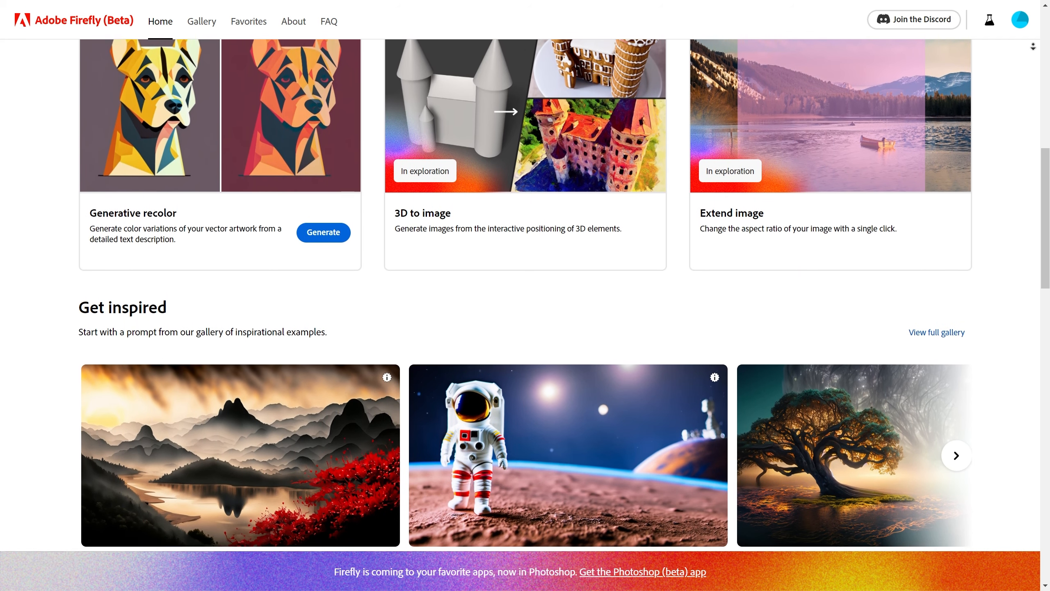
{"action": "scroll", "coordinate": [525, 289], "scroll_direction": "down", "scroll_amount": 3}
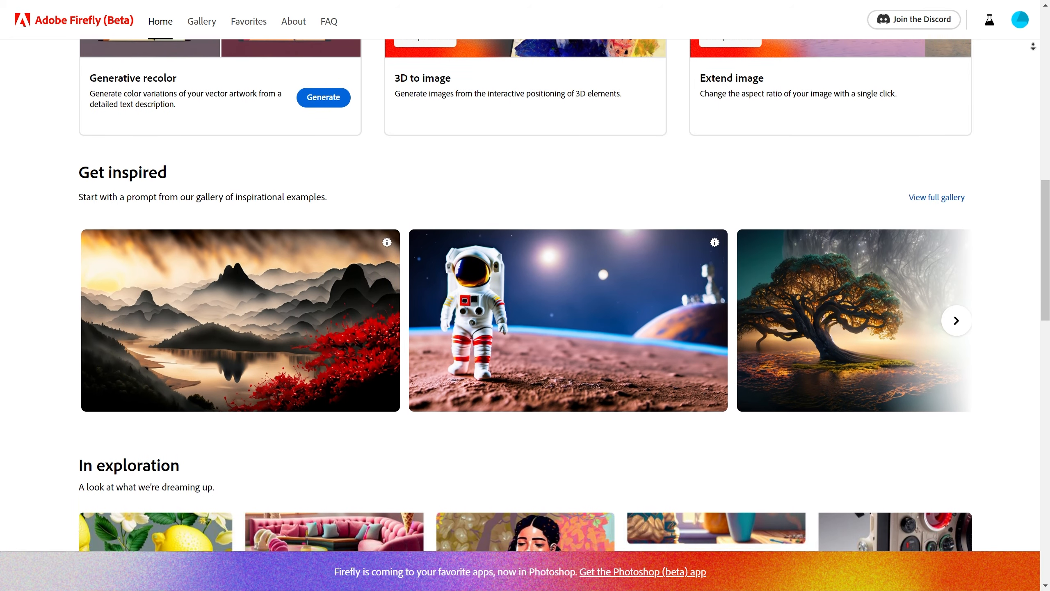
{"action": "scroll", "coordinate": [525, 290], "scroll_direction": "down", "scroll_amount": 3}
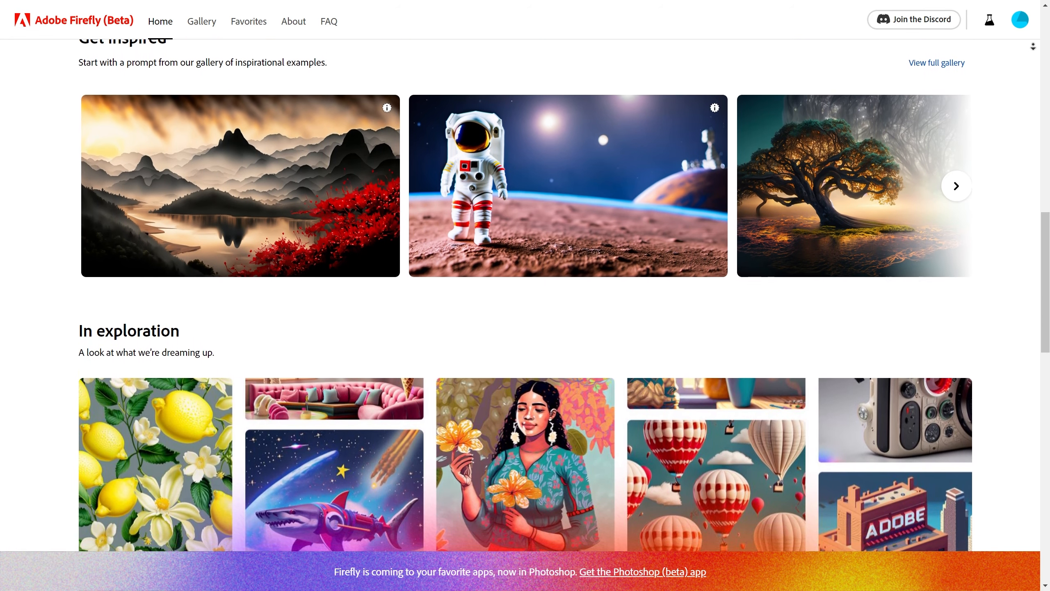
{"action": "scroll", "coordinate": [525, 290], "scroll_direction": "down", "scroll_amount": 4}
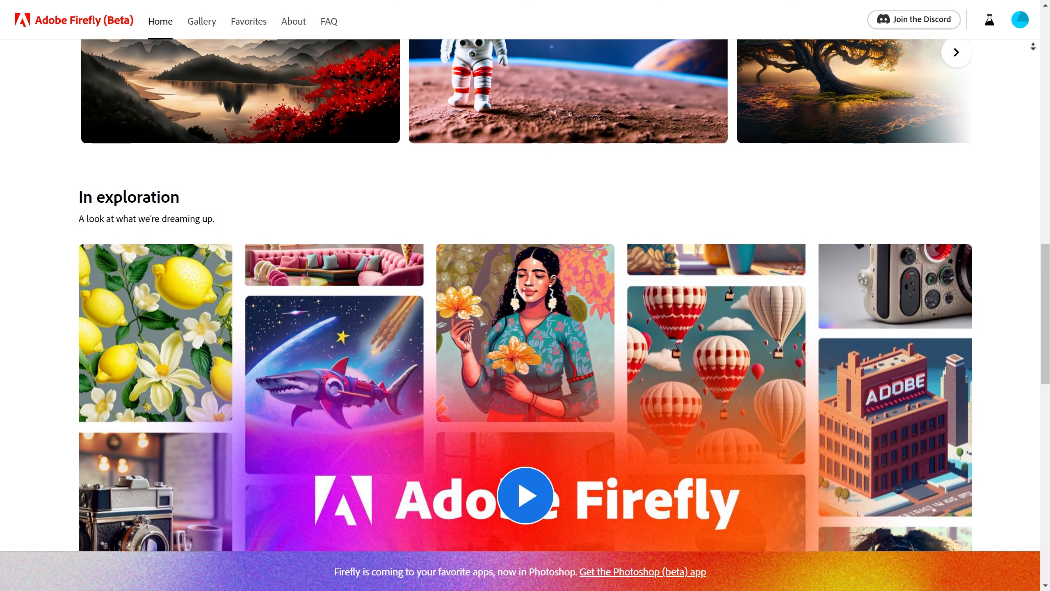
{"action": "scroll", "coordinate": [525, 290], "scroll_direction": "down", "scroll_amount": 4}
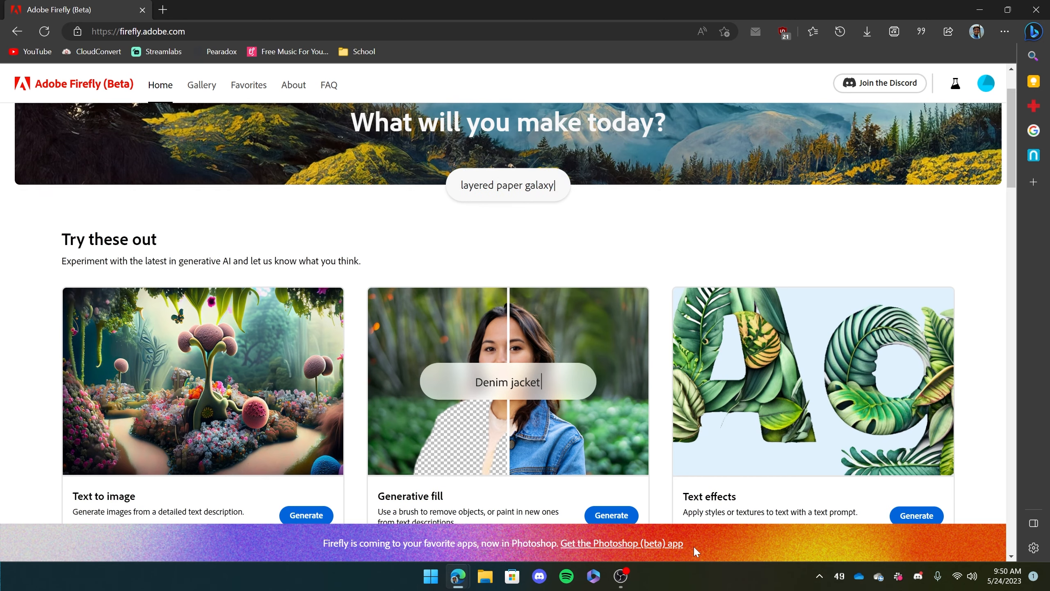
- Find and launch the Adobe Creative Cloud desktop app
{"action": "key", "text": "super"}
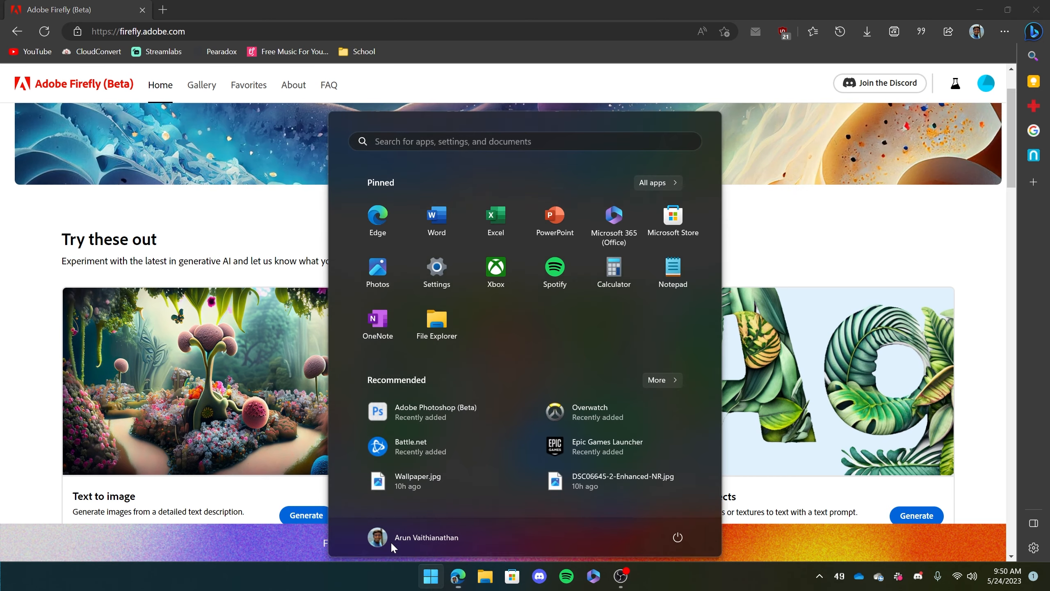
{"action": "type", "text": "creati"}
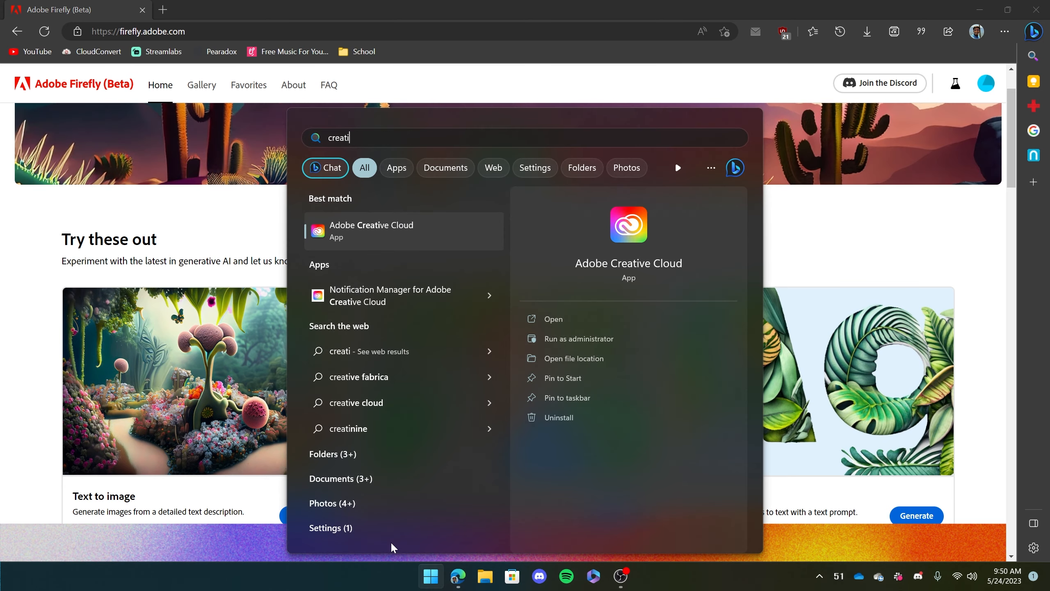
{"action": "key", "text": "Return"}
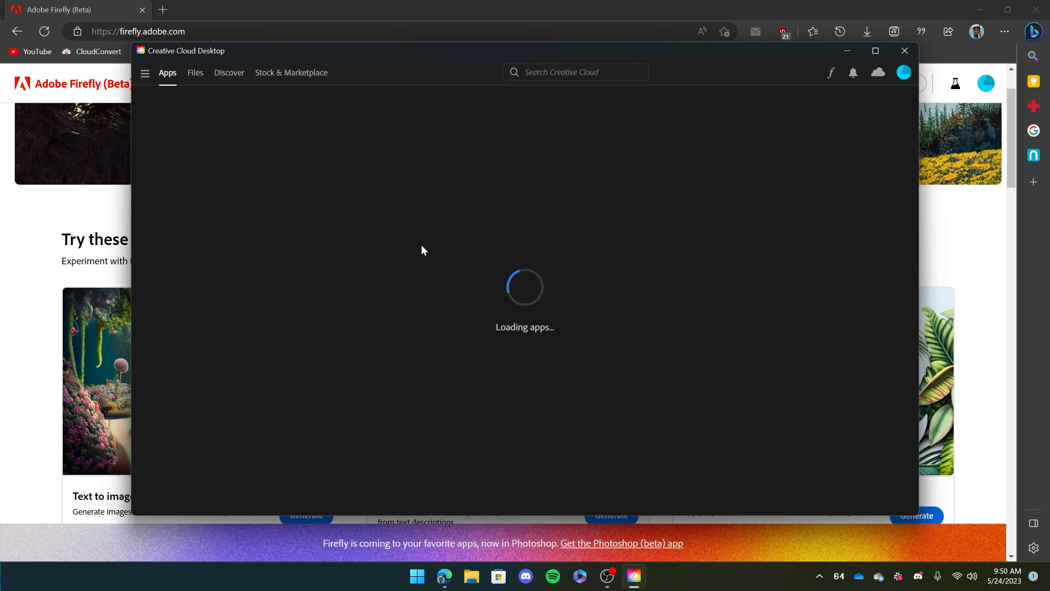
- Launch Photoshop (Beta) from the beta apps and open the recent file Wallpaper.jpg
{"action": "scroll", "coordinate": [414, 290], "scroll_direction": "down", "scroll_amount": 5}
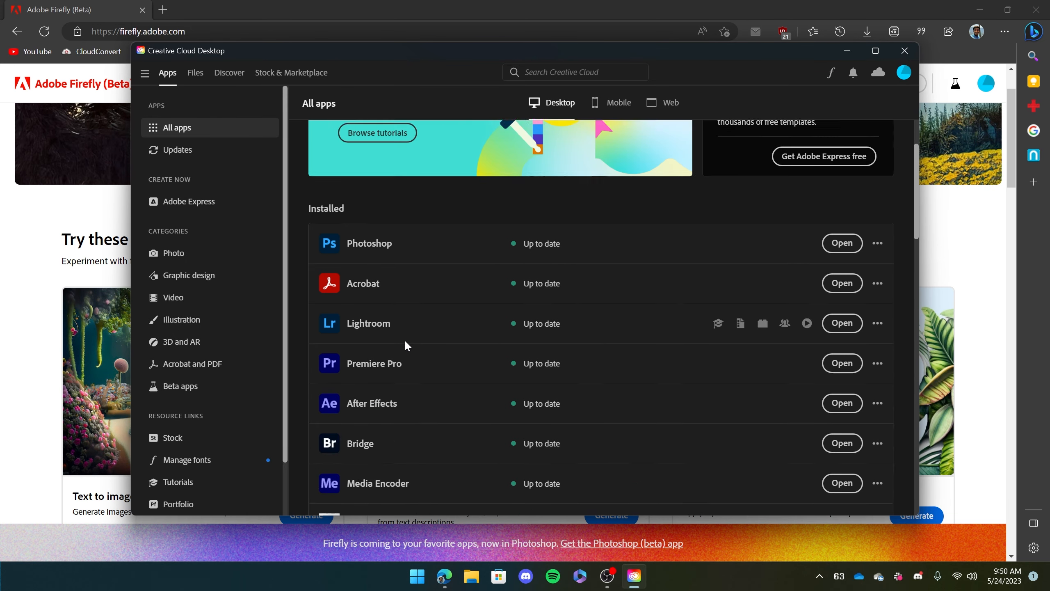
{"action": "scroll", "coordinate": [374, 391], "scroll_direction": "up", "scroll_amount": 2}
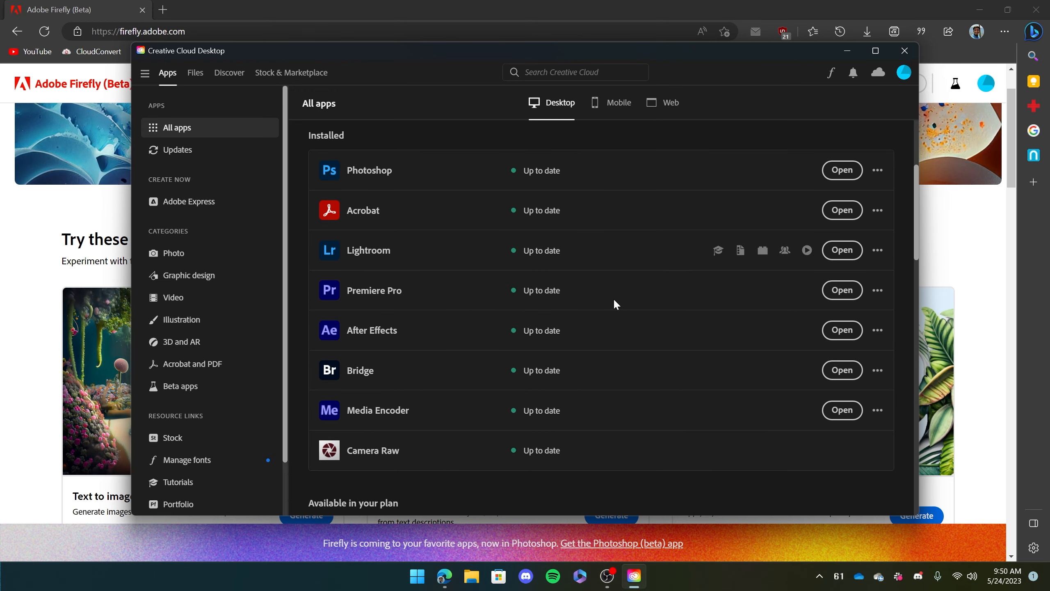
{"action": "scroll", "coordinate": [406, 364], "scroll_direction": "down", "scroll_amount": 5}
{"action": "scroll", "coordinate": [404, 368], "scroll_direction": "up", "scroll_amount": 5}
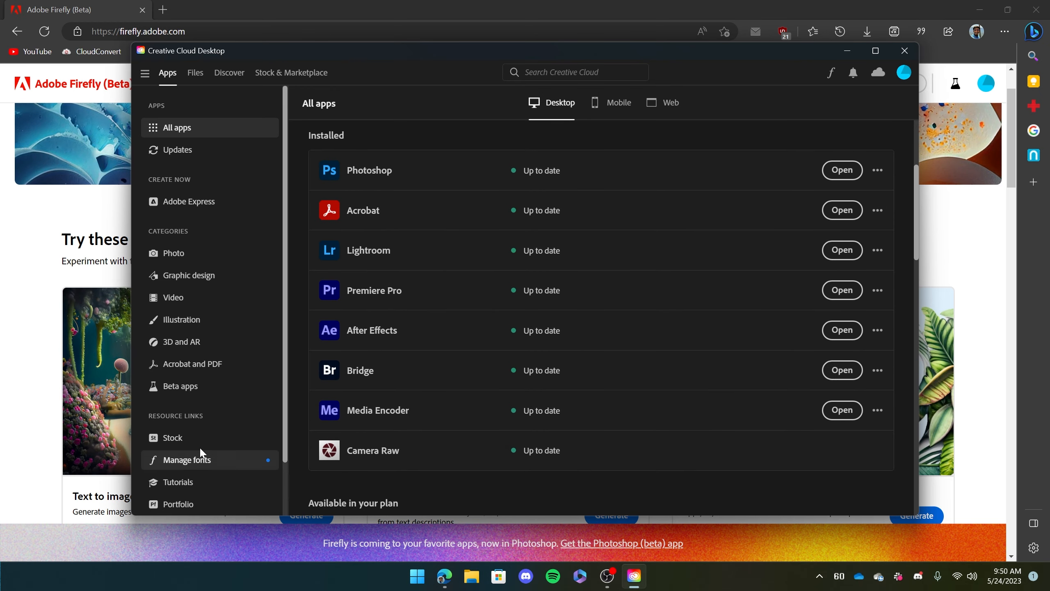
{"action": "left_click", "coordinate": [189, 391]}
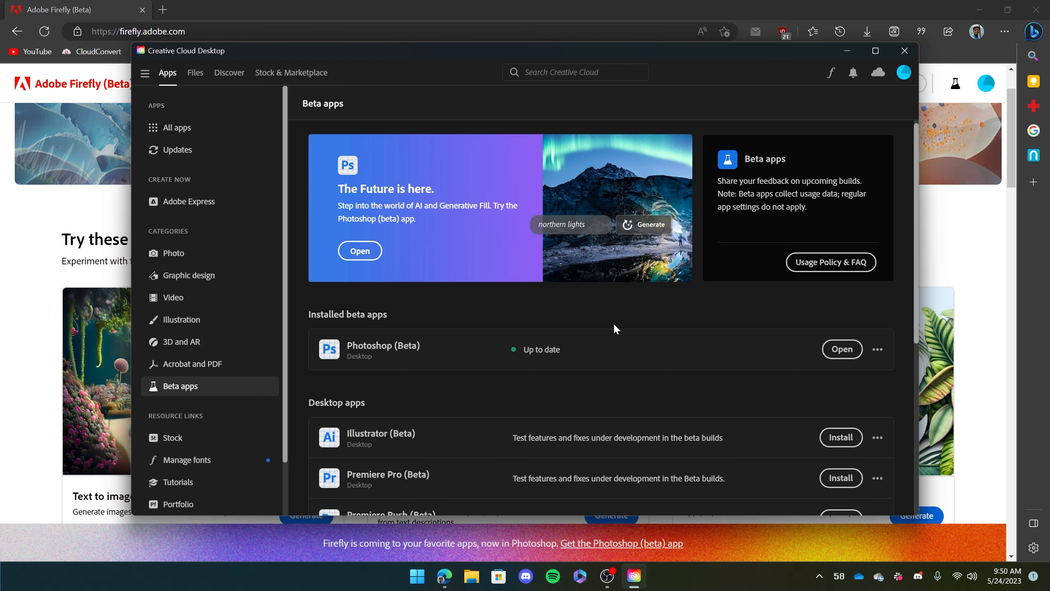
{"action": "scroll", "coordinate": [613, 323], "scroll_direction": "down", "scroll_amount": 2}
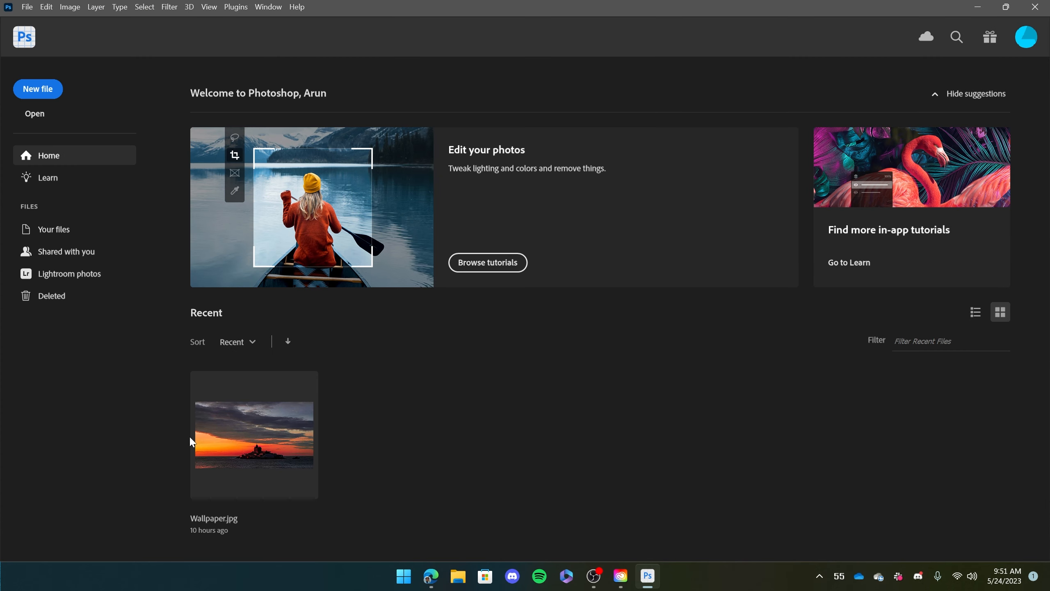
{"action": "left_click", "coordinate": [244, 437]}
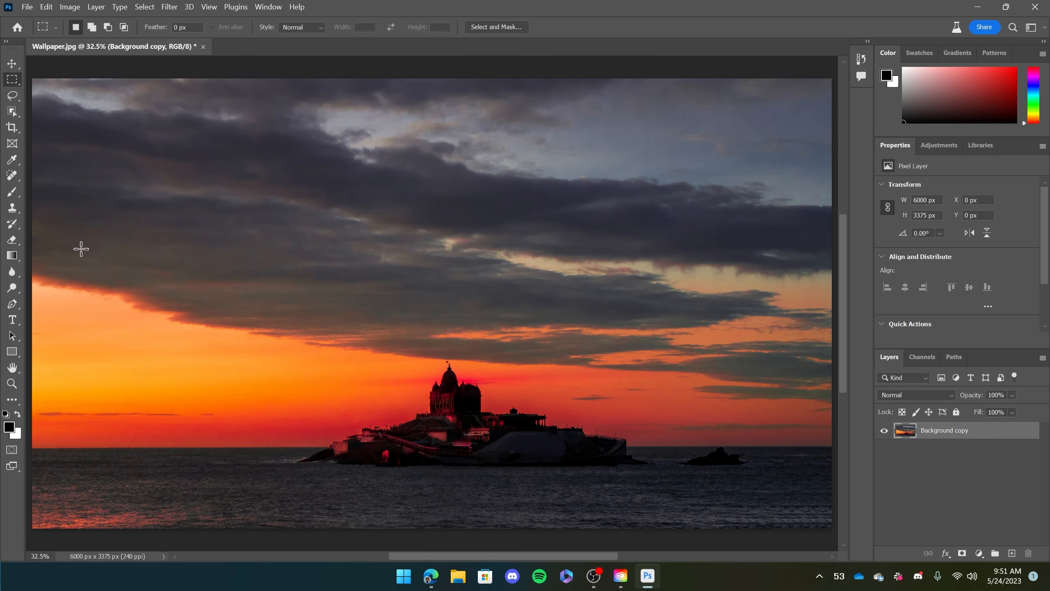
- Marquee-select the island temple, about 2847 × 856 px, and run Generative Fill on it with the prompt "a royal castle"
{"action": "left_click_drag", "start_coordinate": [279, 469], "coordinate": [658, 354]}
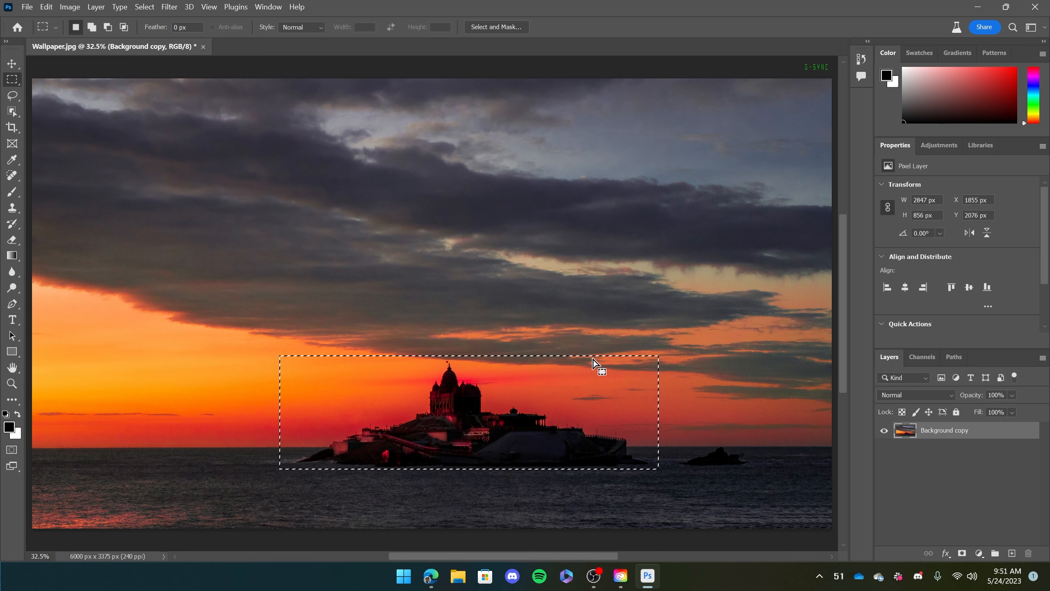
{"action": "left_click", "coordinate": [46, 7]}
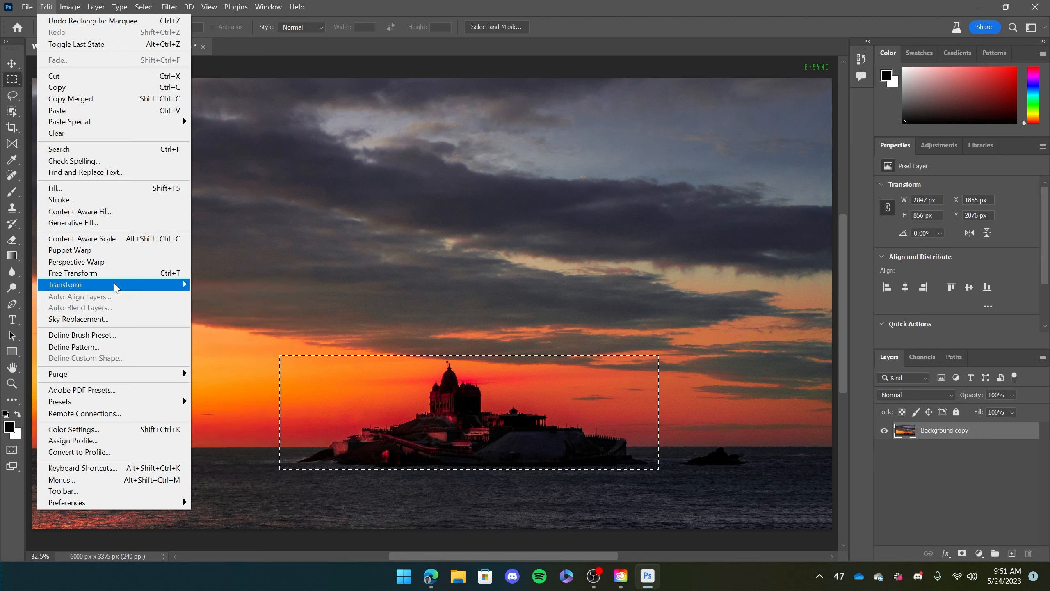
{"action": "left_click", "coordinate": [103, 223]}
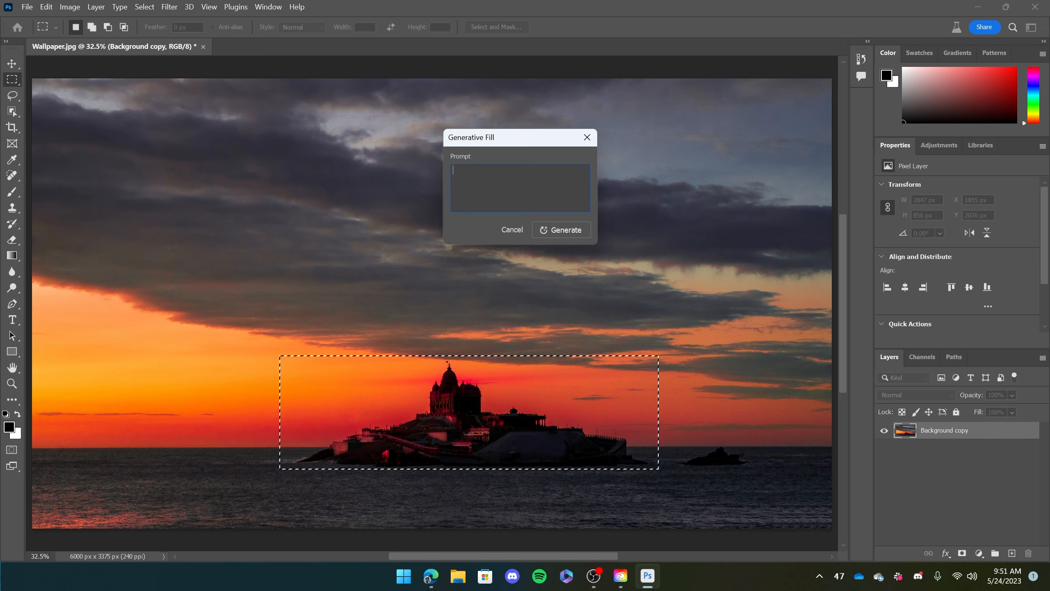
{"action": "left_click_drag", "start_coordinate": [487, 140], "coordinate": [134, 183]}
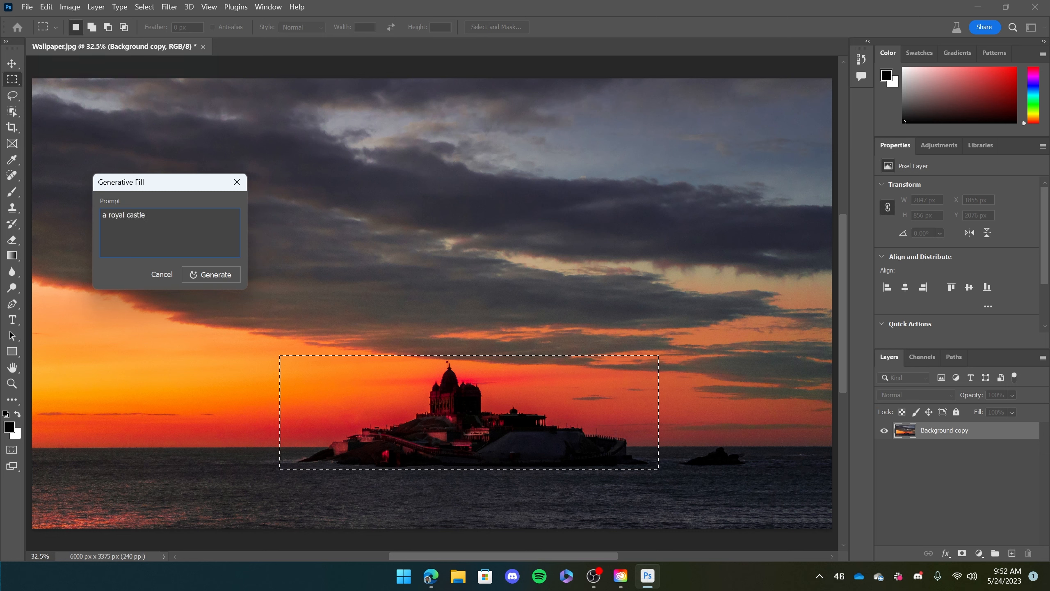
{"action": "left_click", "coordinate": [201, 274]}
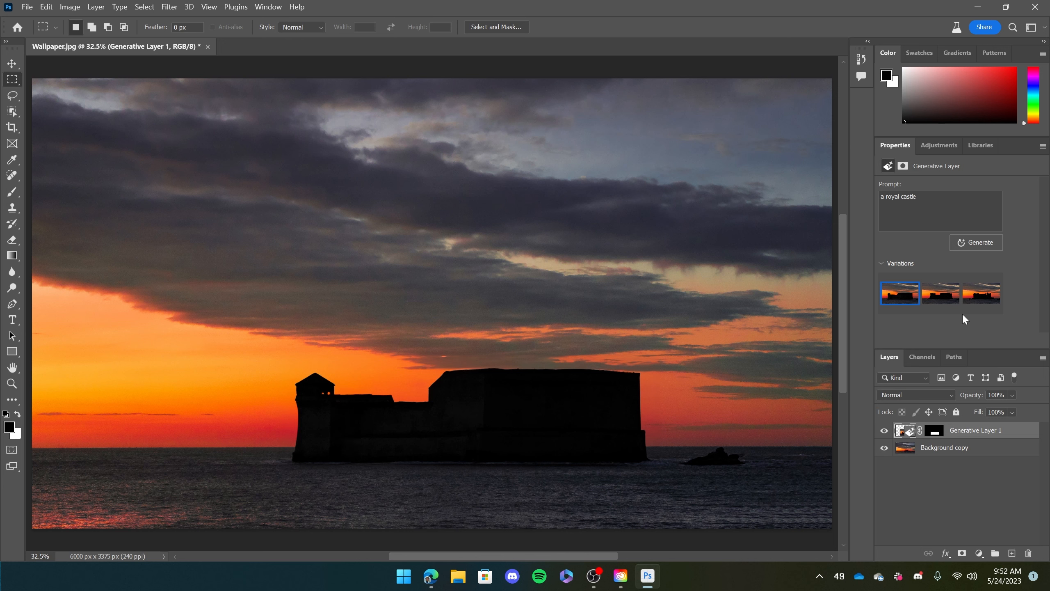
- Compare the generated castle variations on the image
{"action": "left_click", "coordinate": [930, 290]}
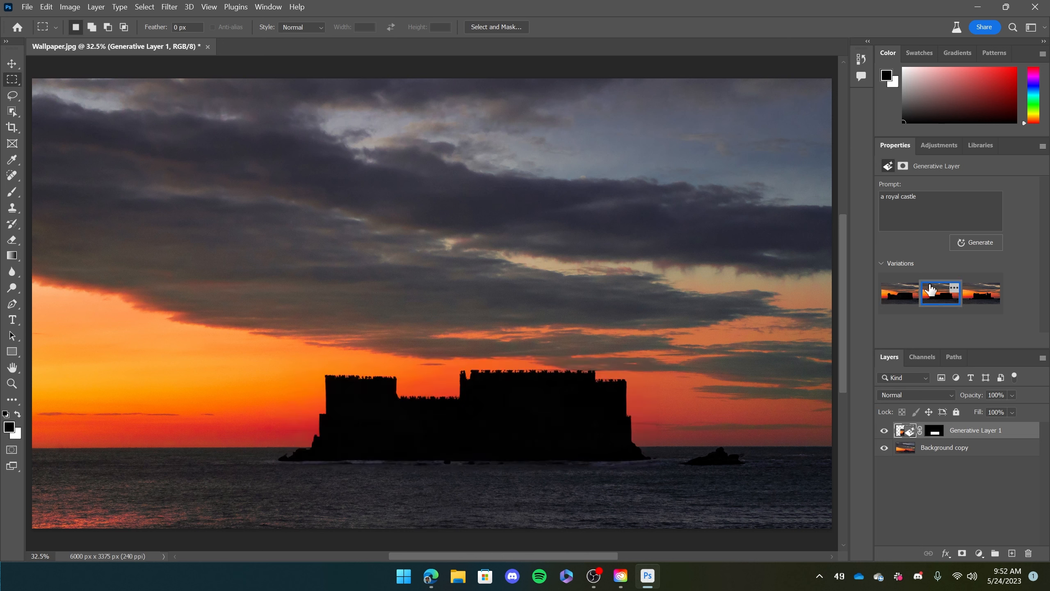
{"action": "left_click", "coordinate": [983, 292]}
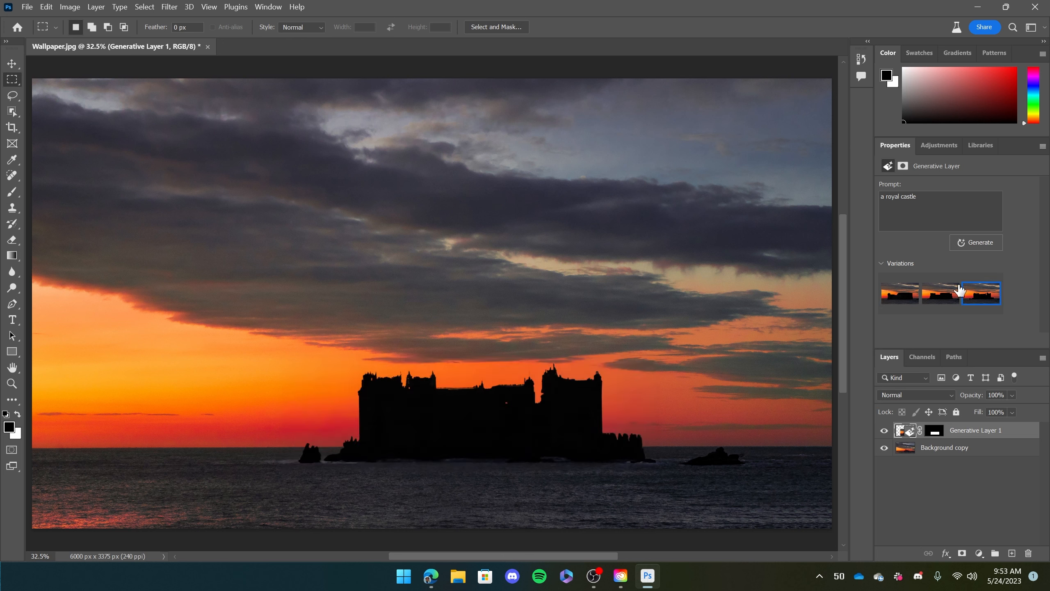
{"action": "left_click", "coordinate": [937, 291]}
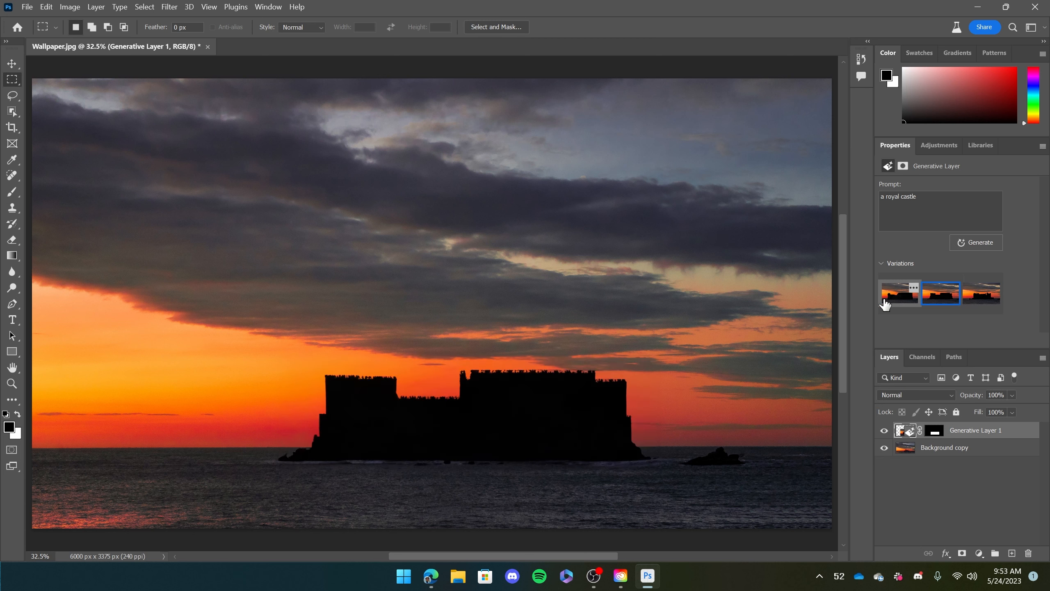
- Delete the generative layer containing the castle
{"action": "left_click", "coordinate": [918, 474]}
{"action": "left_click", "coordinate": [948, 429]}
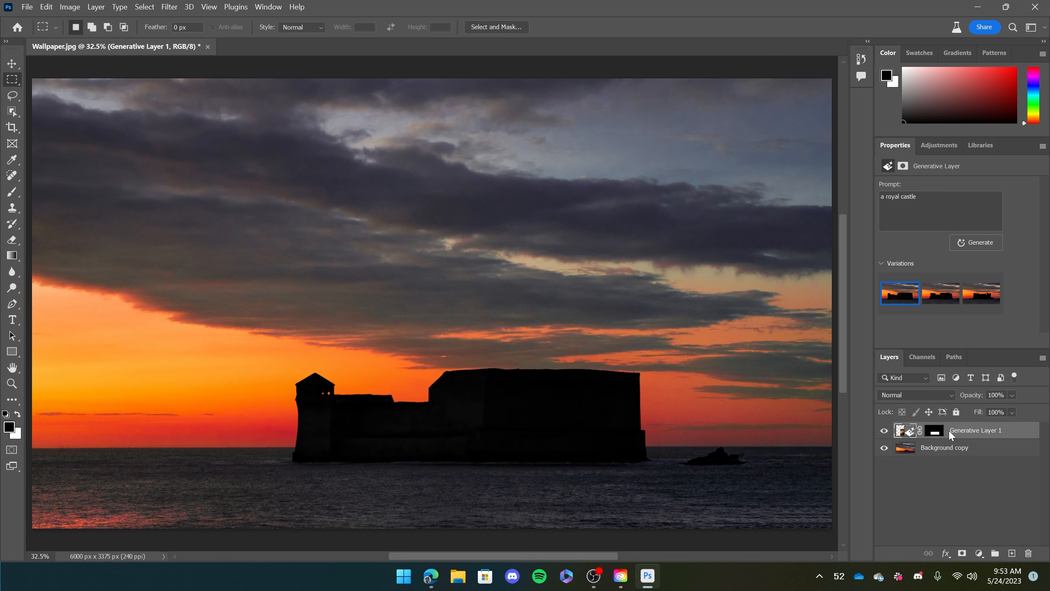
{"action": "key", "text": "Delete"}
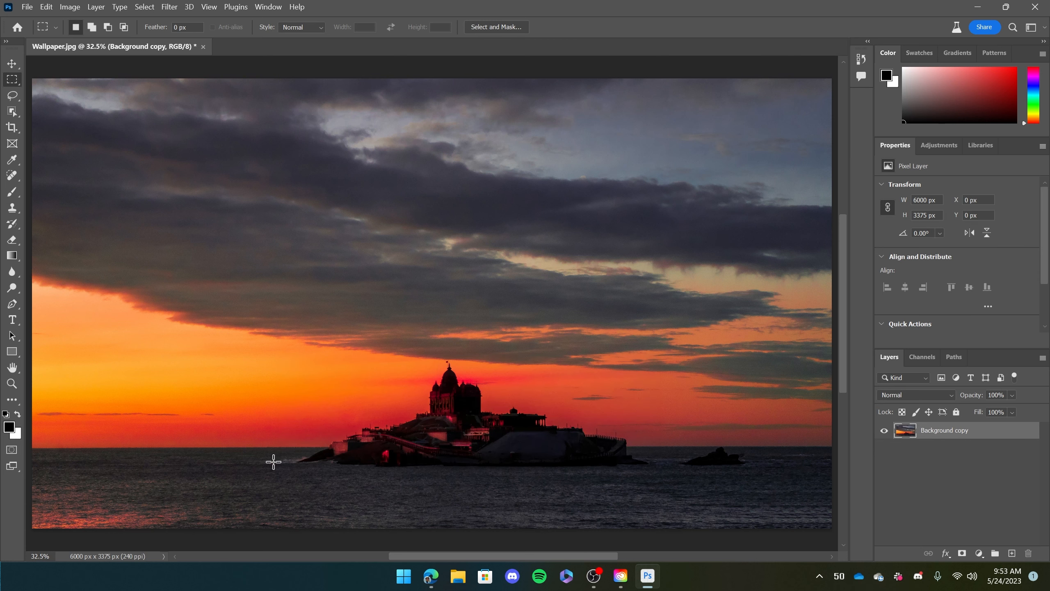
- Marquee-select the island temple, about 3026 × 952 px, and run Generative Fill on it with the prompt "ship"
{"action": "left_click_drag", "start_coordinate": [274, 476], "coordinate": [678, 349]}
{"action": "left_click", "coordinate": [46, 7]}
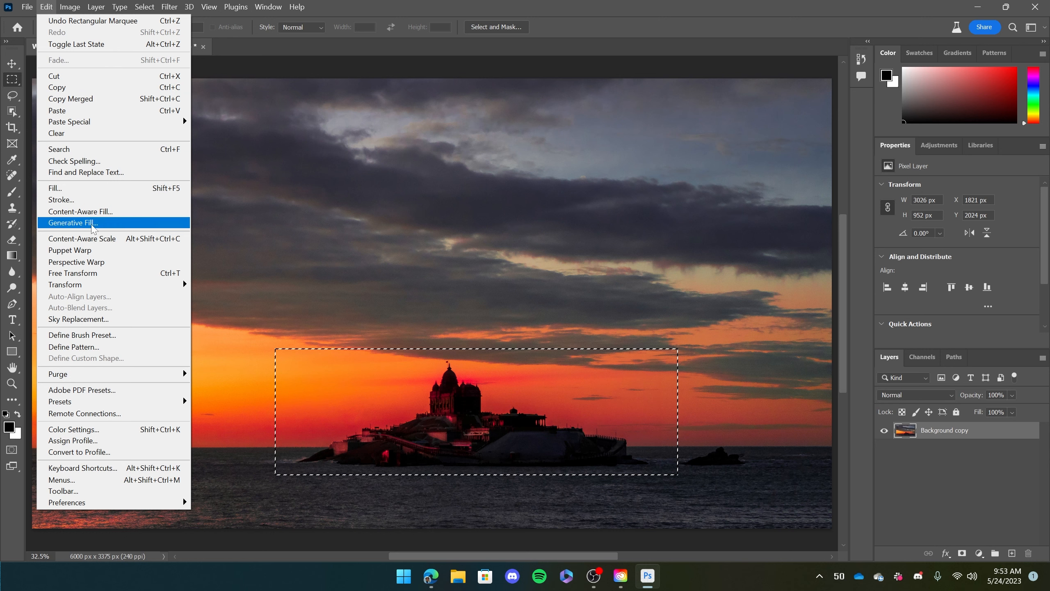
{"action": "left_click", "coordinate": [109, 223]}
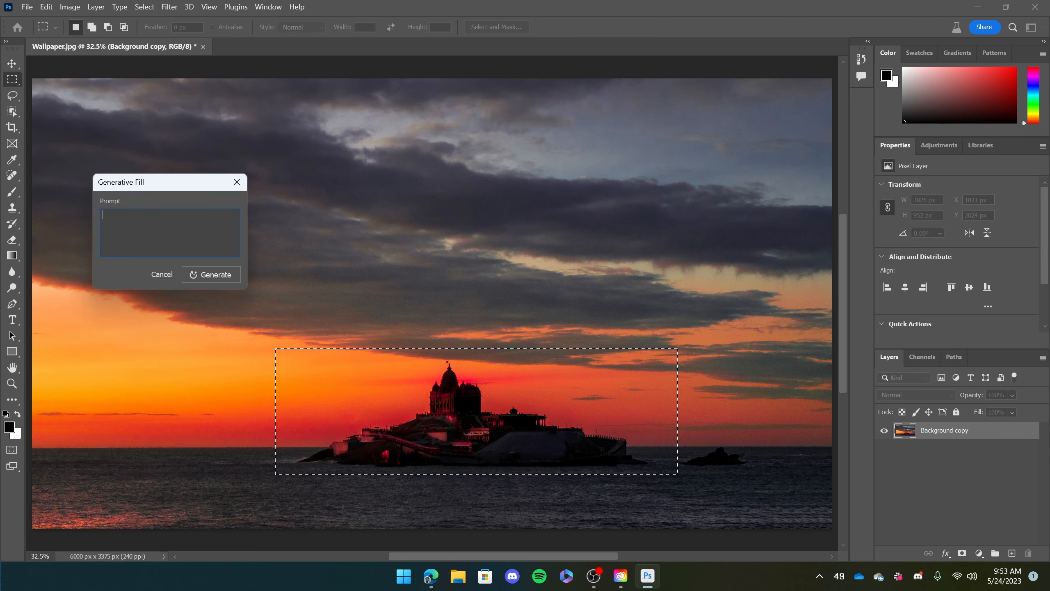
{"action": "type", "text": "ship"}
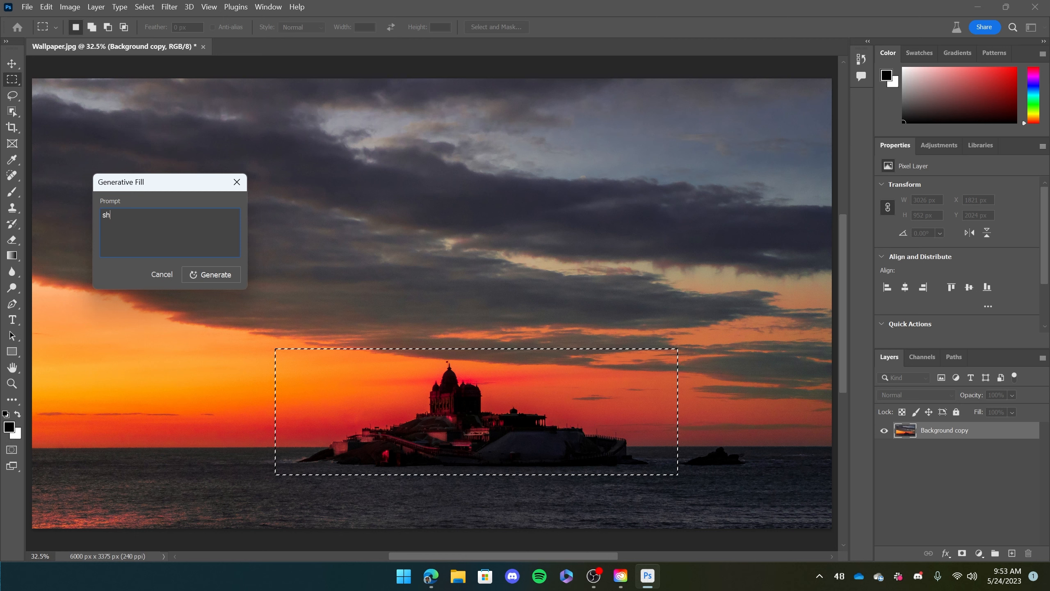
{"action": "left_click", "coordinate": [219, 275]}
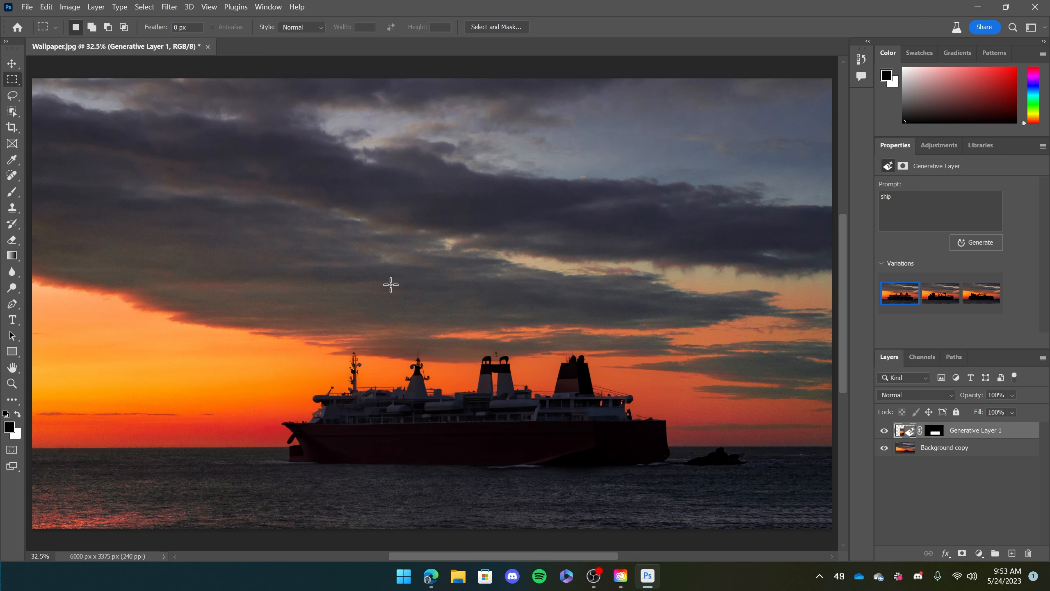
- Compare the second and third ship variations and return to the first one
{"action": "left_click", "coordinate": [941, 296]}
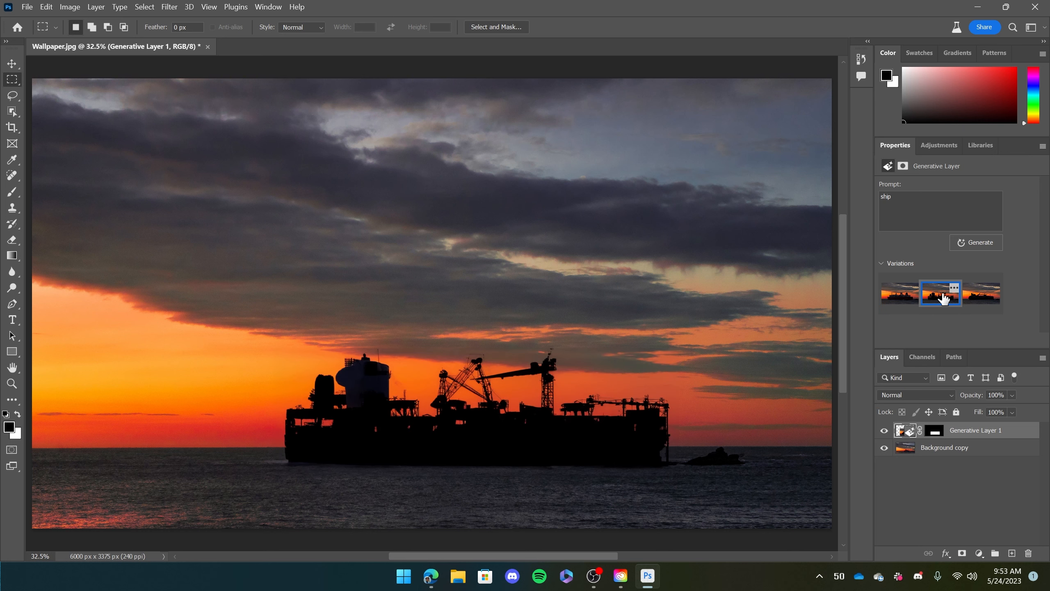
{"action": "left_click", "coordinate": [989, 301]}
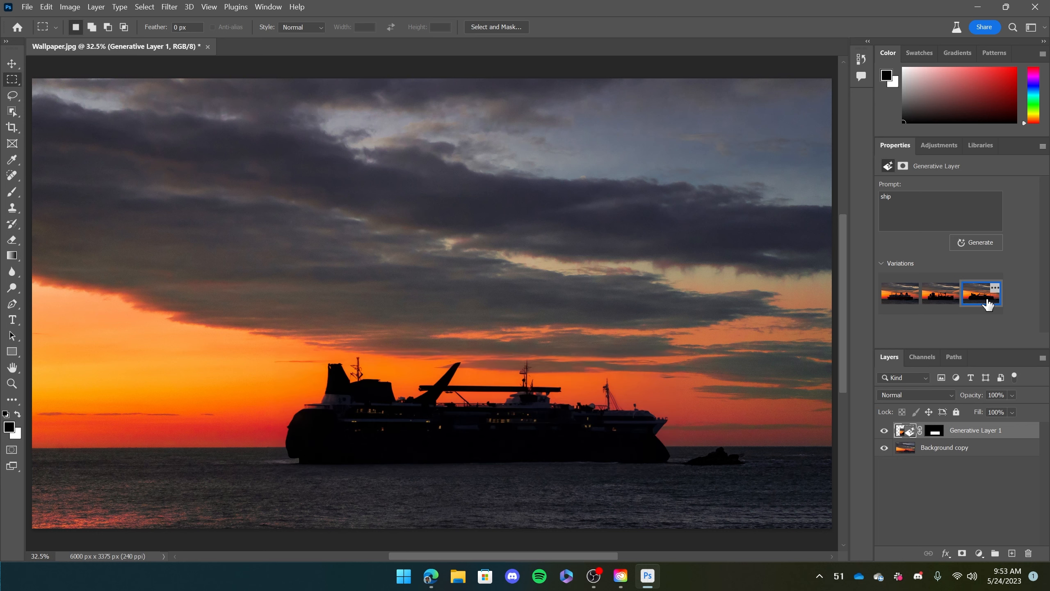
{"action": "left_click", "coordinate": [897, 296]}
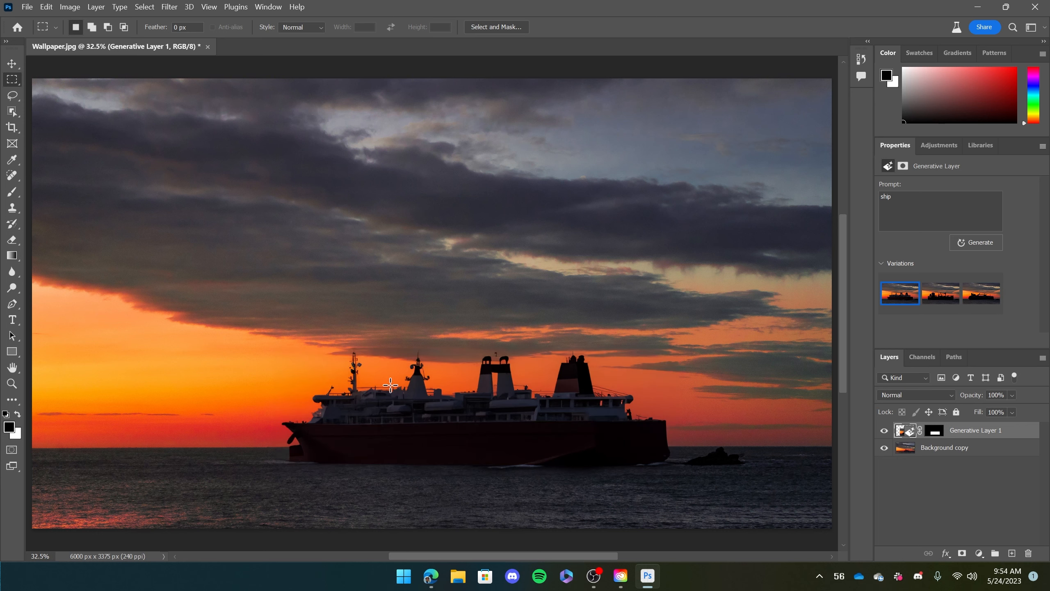
{"action": "left_click_drag", "start_coordinate": [379, 363], "coordinate": [392, 368]}
{"action": "left_click_drag", "start_coordinate": [523, 352], "coordinate": [532, 379]}
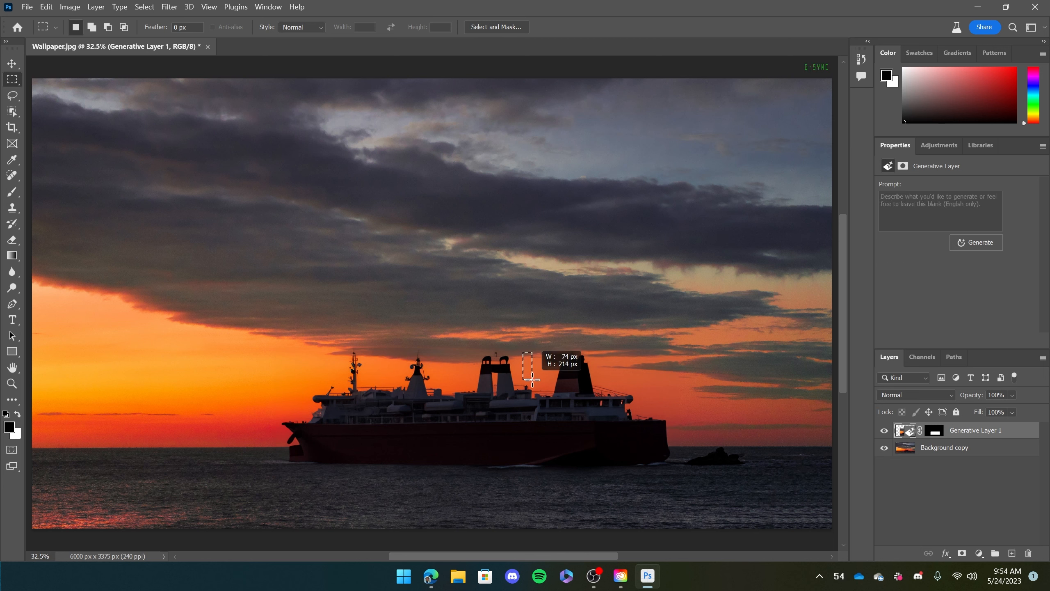
{"action": "left_click", "coordinate": [532, 348]}
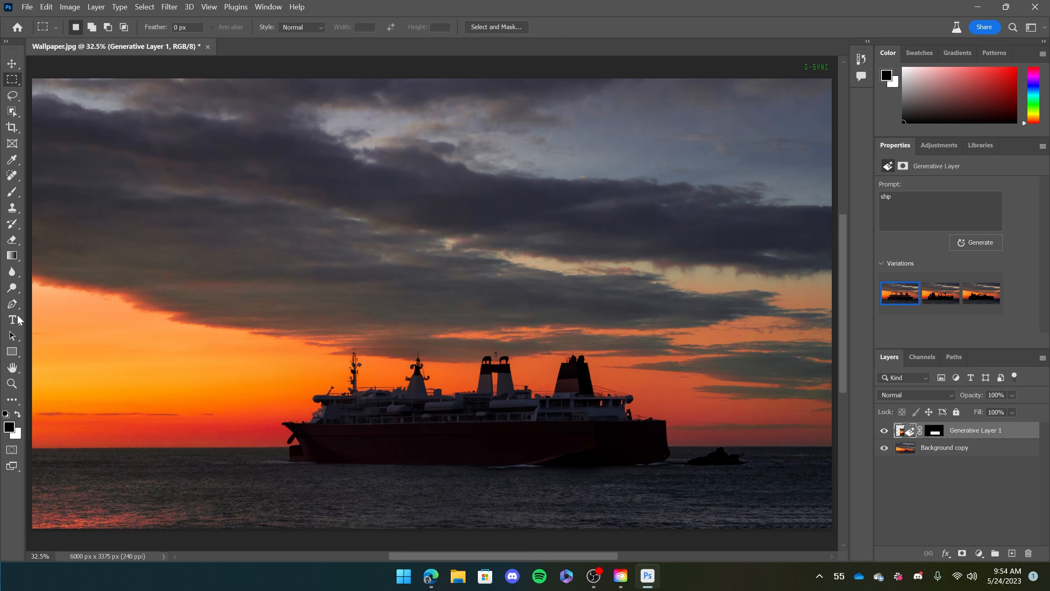
- Zoom in on the ship to 66.7% and compare the three generated variations up close
{"action": "left_click", "coordinate": [12, 384]}
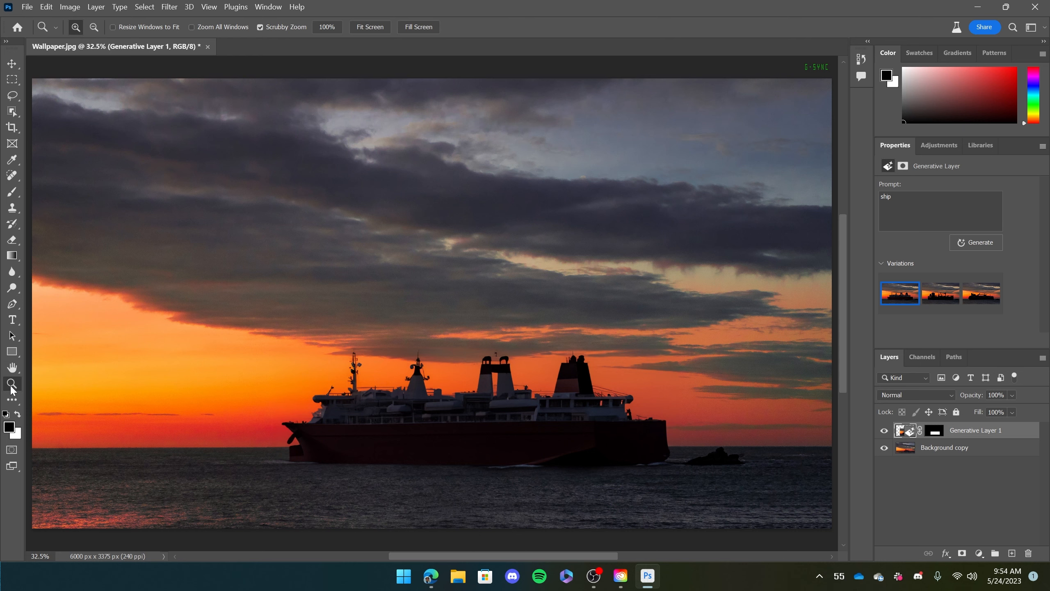
{"action": "left_click", "coordinate": [405, 378]}
{"action": "left_click", "coordinate": [413, 380]}
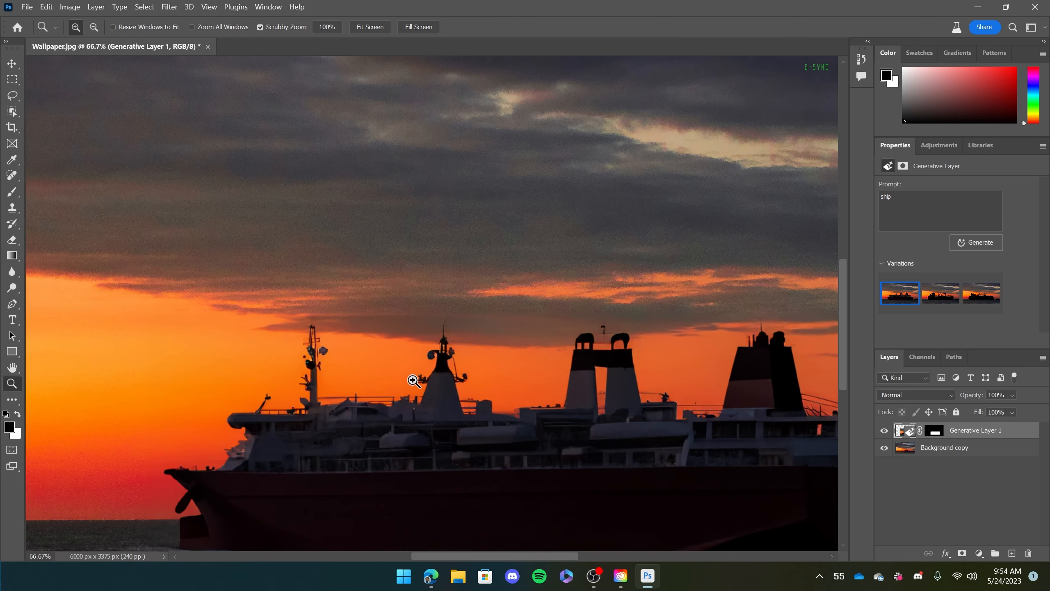
{"action": "left_click", "coordinate": [946, 297]}
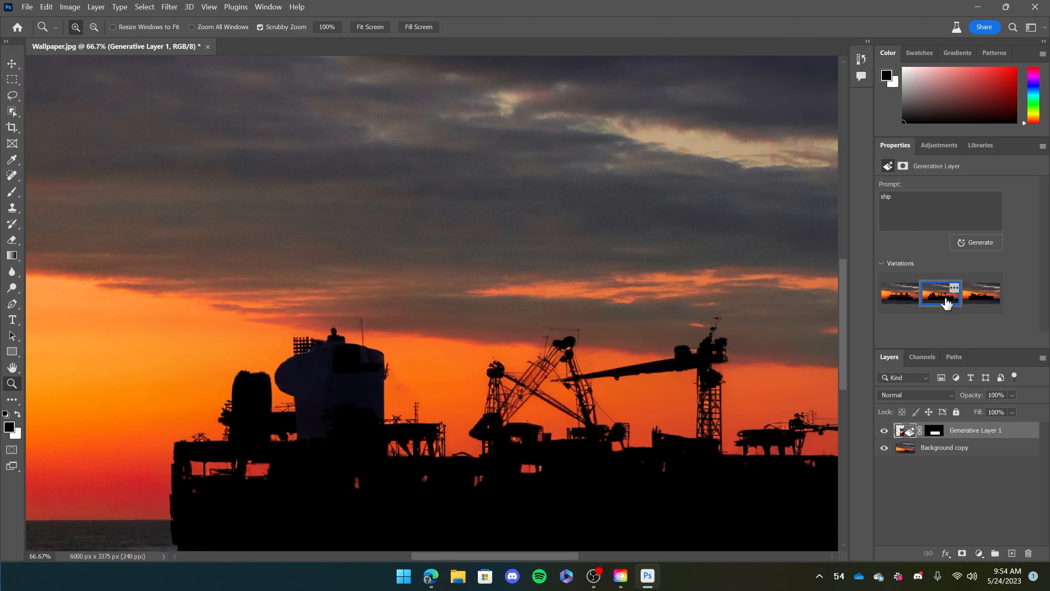
{"action": "left_click", "coordinate": [969, 298]}
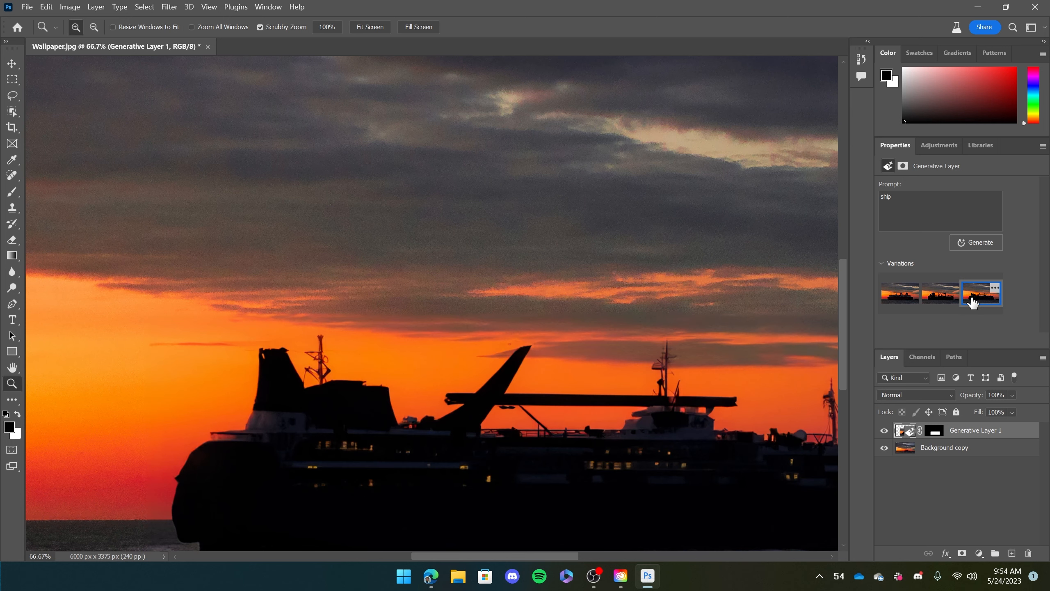
{"action": "left_click", "coordinate": [940, 294]}
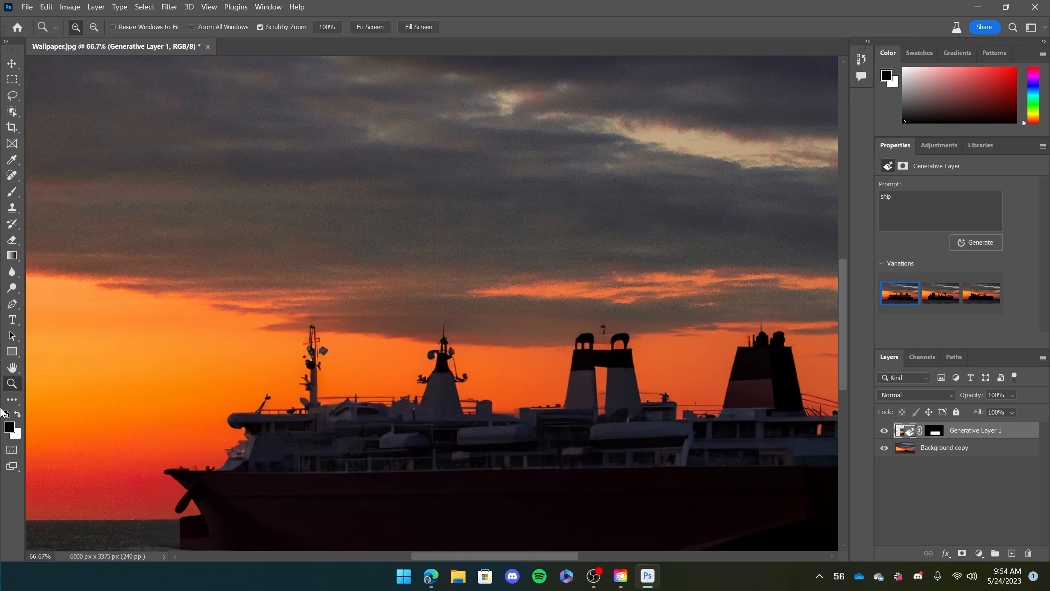
- Marquee-select the island temple, about 3641 × 887 px, replace it using Content-Aware Fill output to a new layer, and deselect
{"action": "left_click_drag", "start_coordinate": [278, 372], "coordinate": [763, 350]}
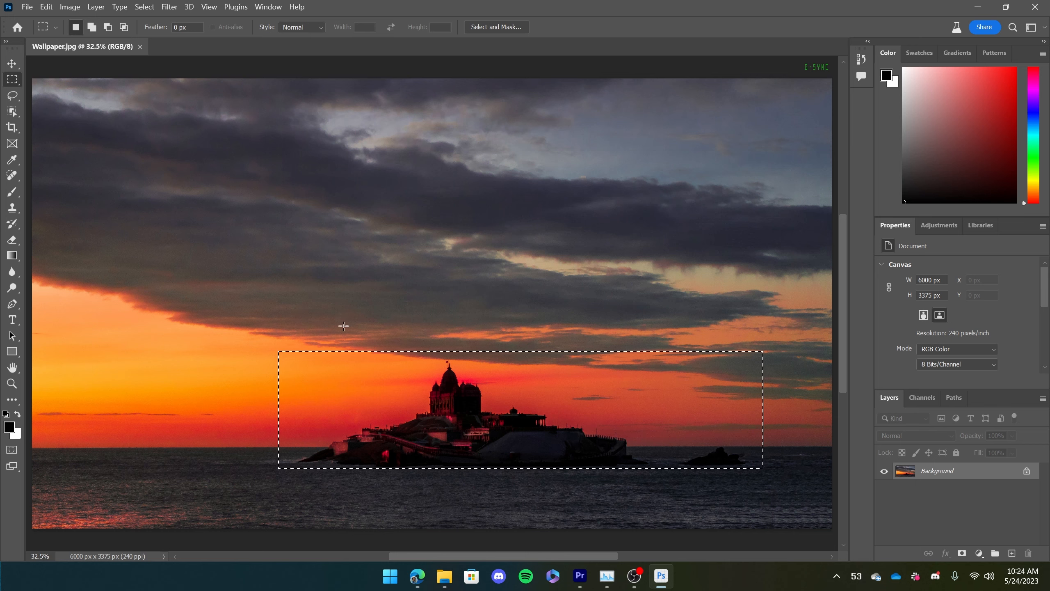
{"action": "left_click", "coordinate": [46, 7]}
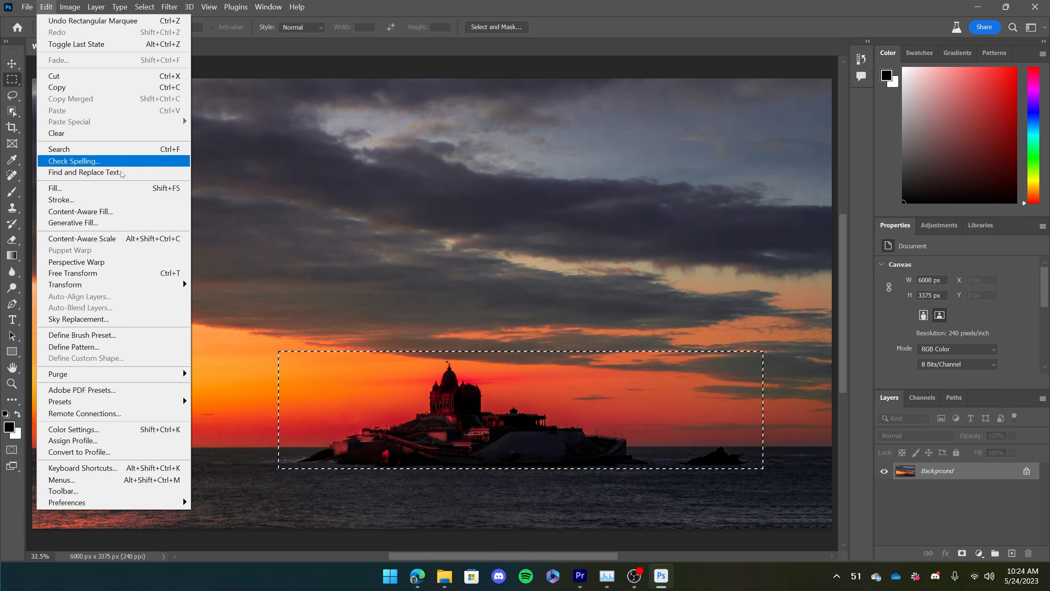
{"action": "left_click", "coordinate": [101, 212]}
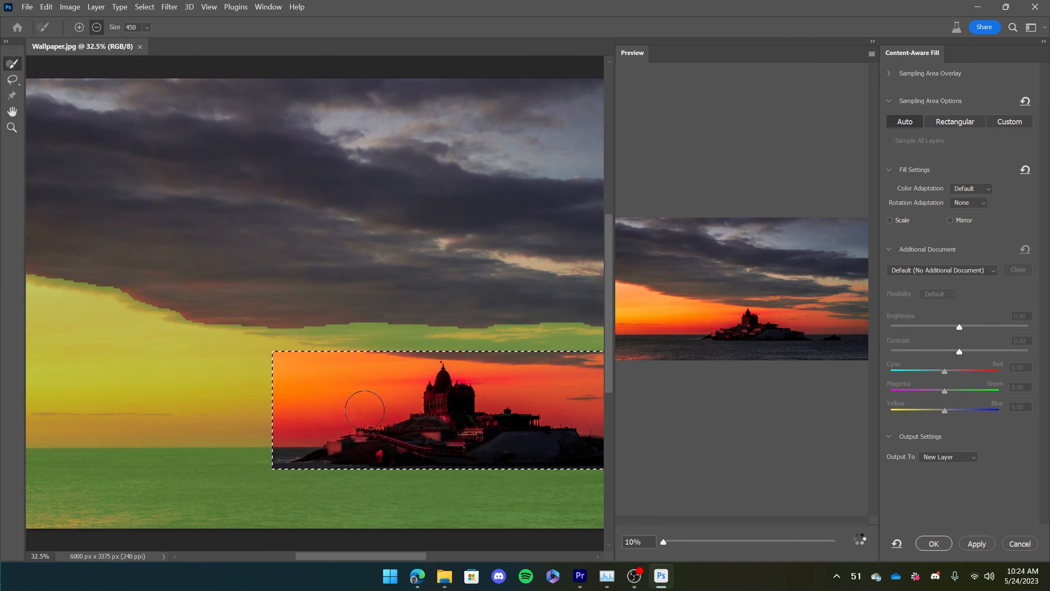
{"action": "left_click", "coordinate": [979, 546]}
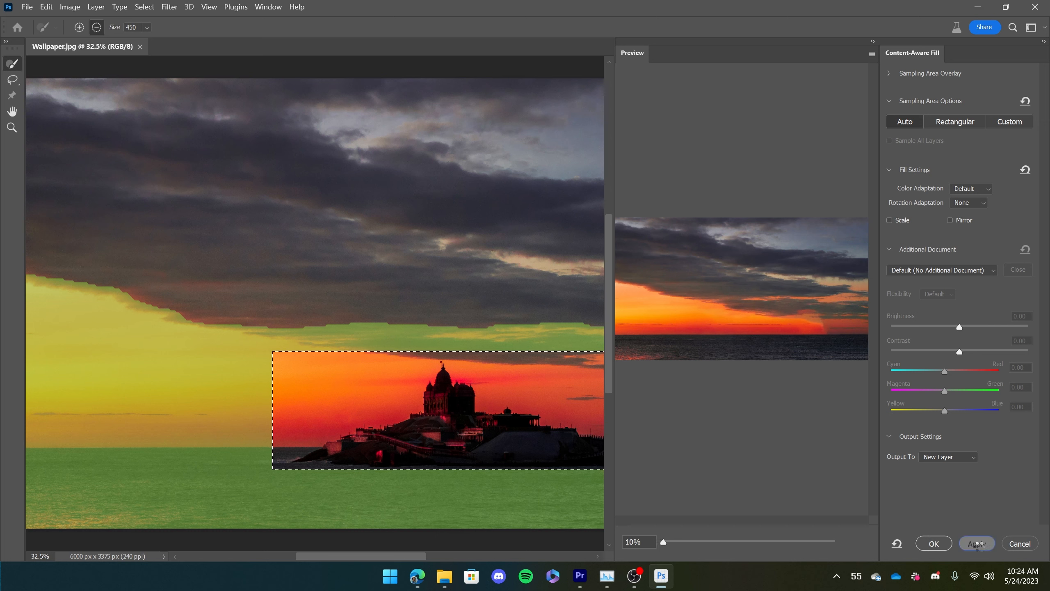
{"action": "left_click", "coordinate": [935, 543]}
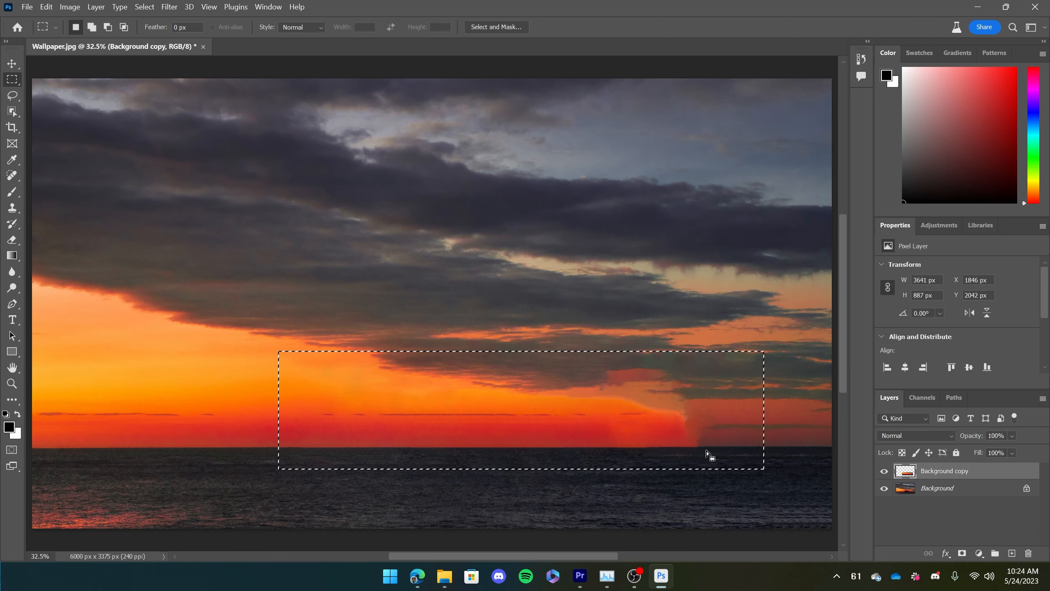
{"action": "key", "text": "ctrl+d"}
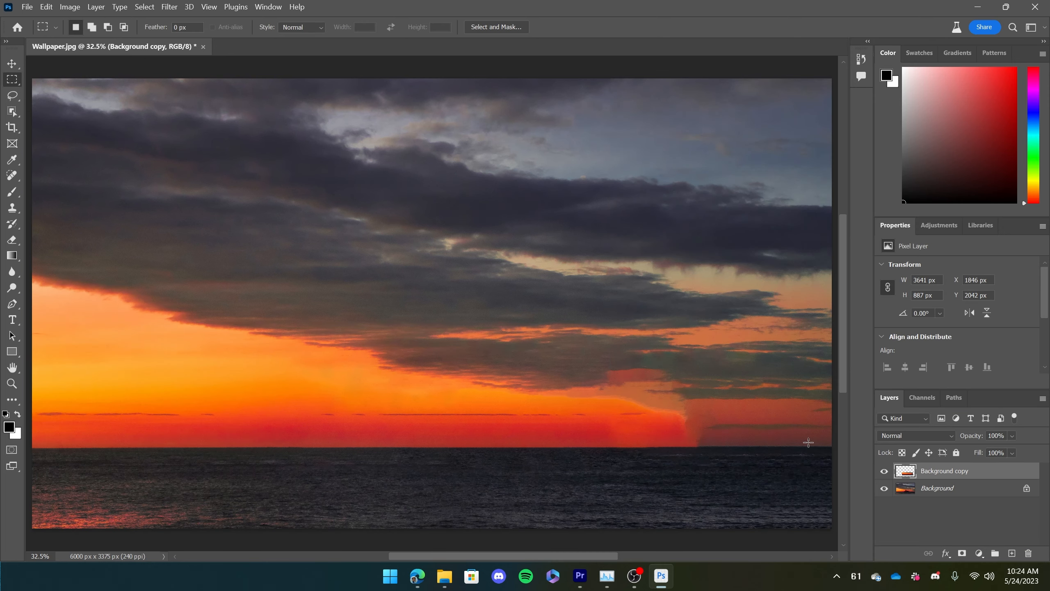
- Hide the Background copy layer holding the Content-Aware Fill result and make the Background layer active
{"action": "left_click", "coordinate": [955, 517]}
{"action": "left_click", "coordinate": [944, 493]}
{"action": "left_click", "coordinate": [884, 472]}
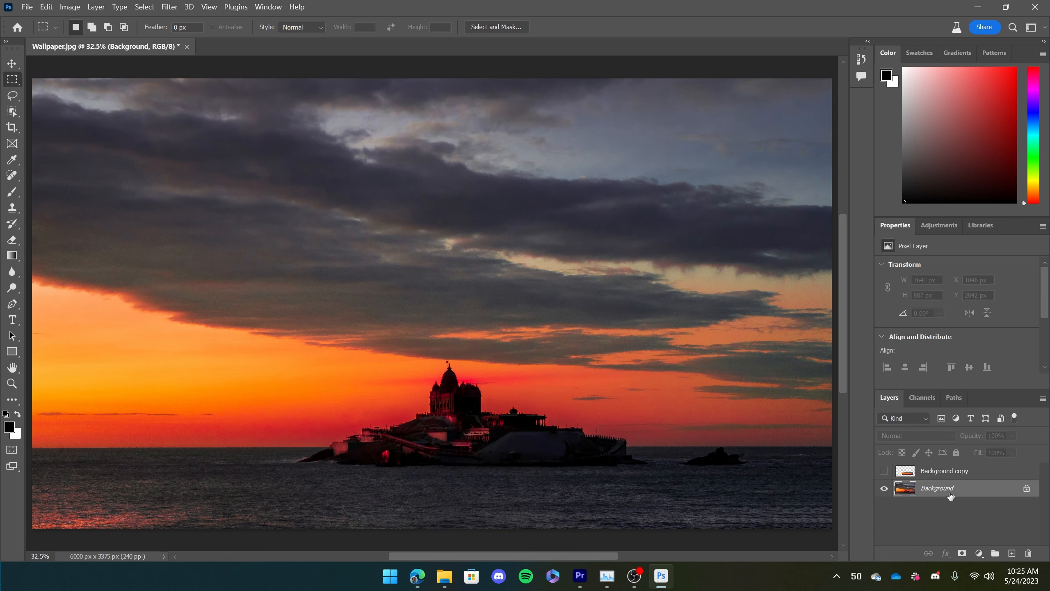
- Marquee-select the island temple and surrounding rocks on the Background layer and run Generative Fill with an empty prompt
{"action": "left_click_drag", "start_coordinate": [269, 477], "coordinate": [756, 351]}
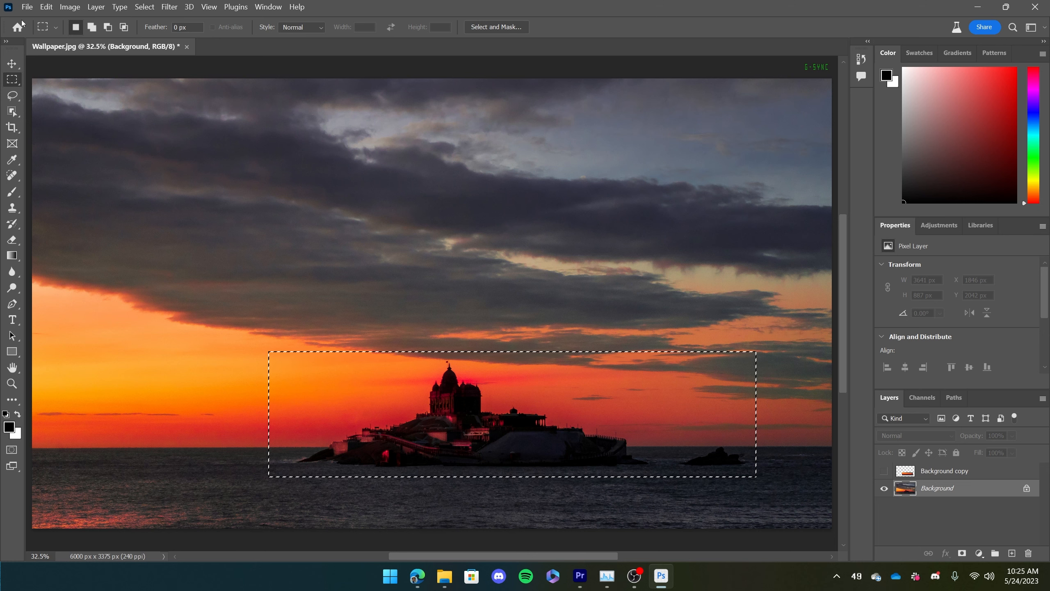
{"action": "left_click", "coordinate": [46, 7]}
{"action": "left_click", "coordinate": [139, 223]}
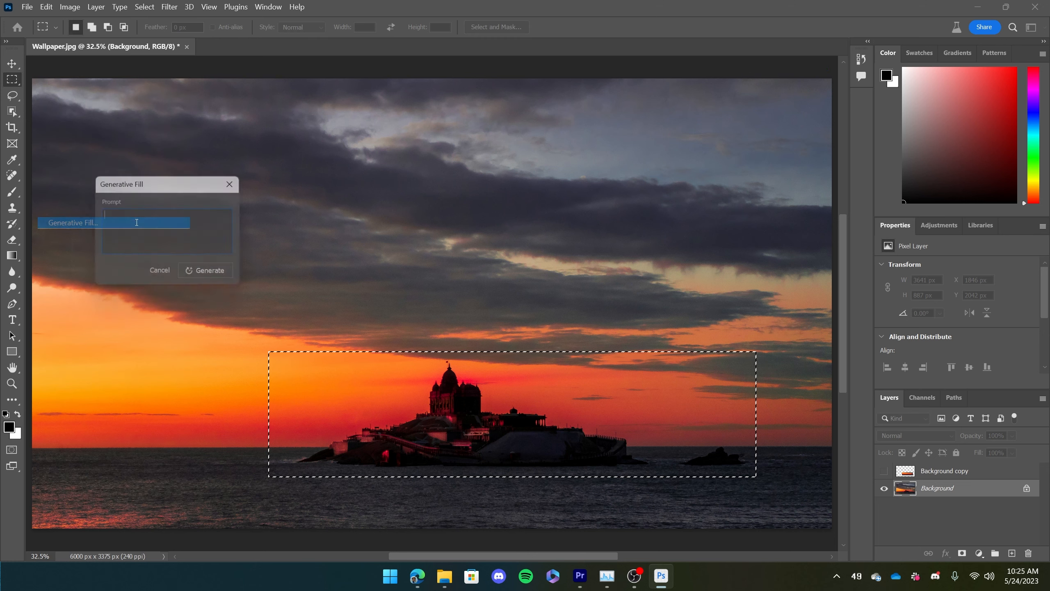
{"action": "left_click", "coordinate": [211, 273]}
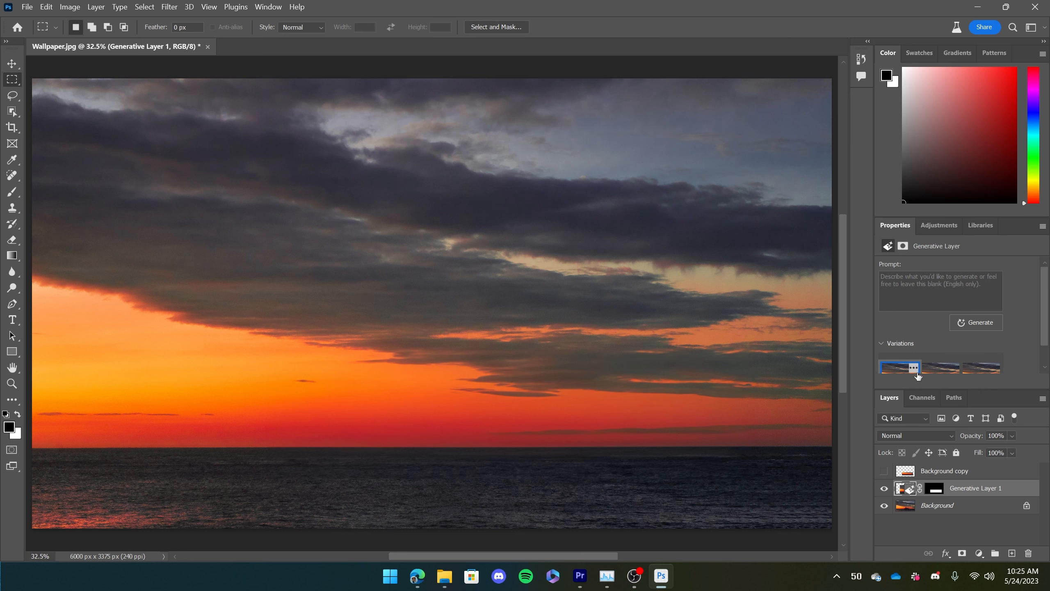
- Compare the generated variations of the empty sea horizon and choose the second one
{"action": "scroll", "coordinate": [918, 373], "scroll_direction": "down", "scroll_amount": 1}
{"action": "left_click", "coordinate": [939, 349]}
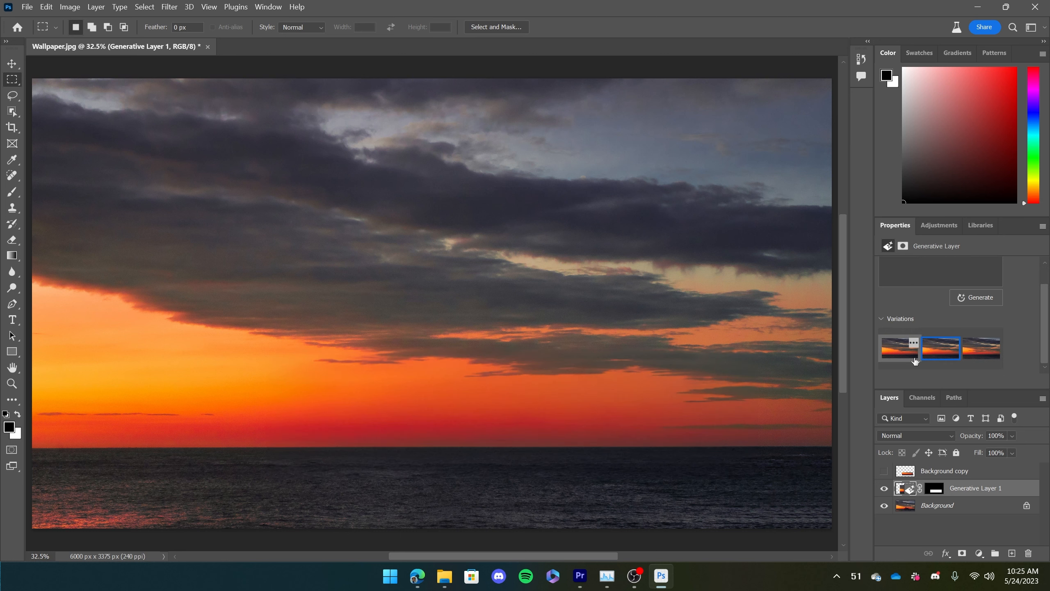
{"action": "left_click", "coordinate": [978, 359]}
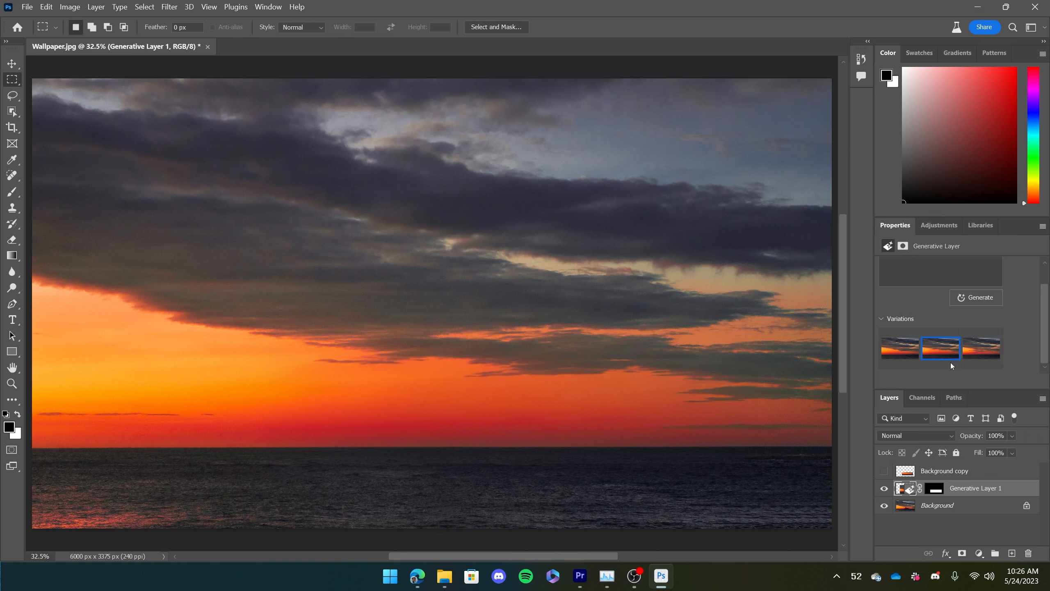
{"action": "left_click", "coordinate": [903, 355]}
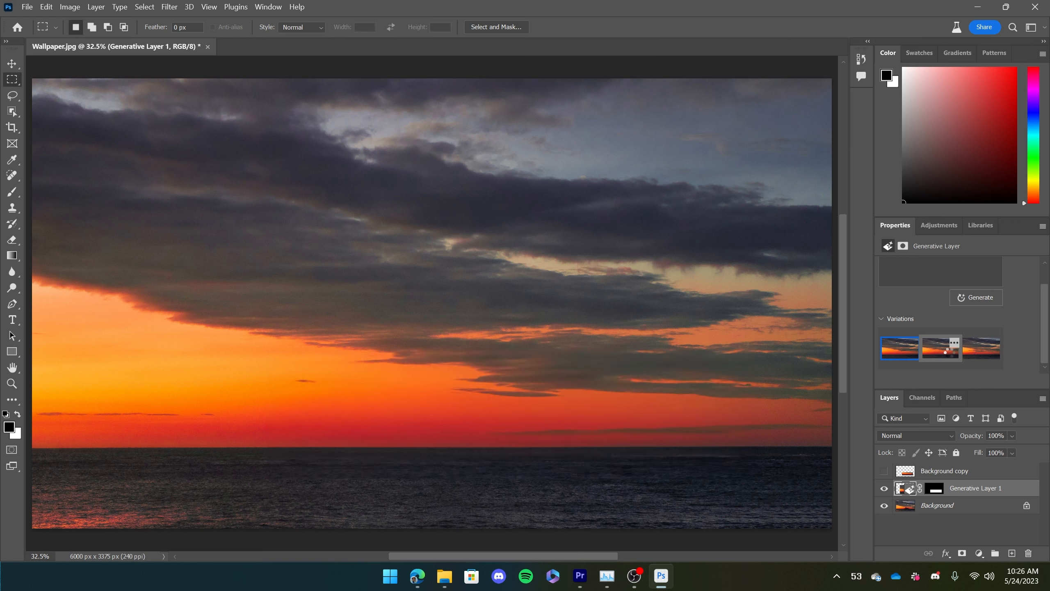
{"action": "left_click", "coordinate": [926, 361]}
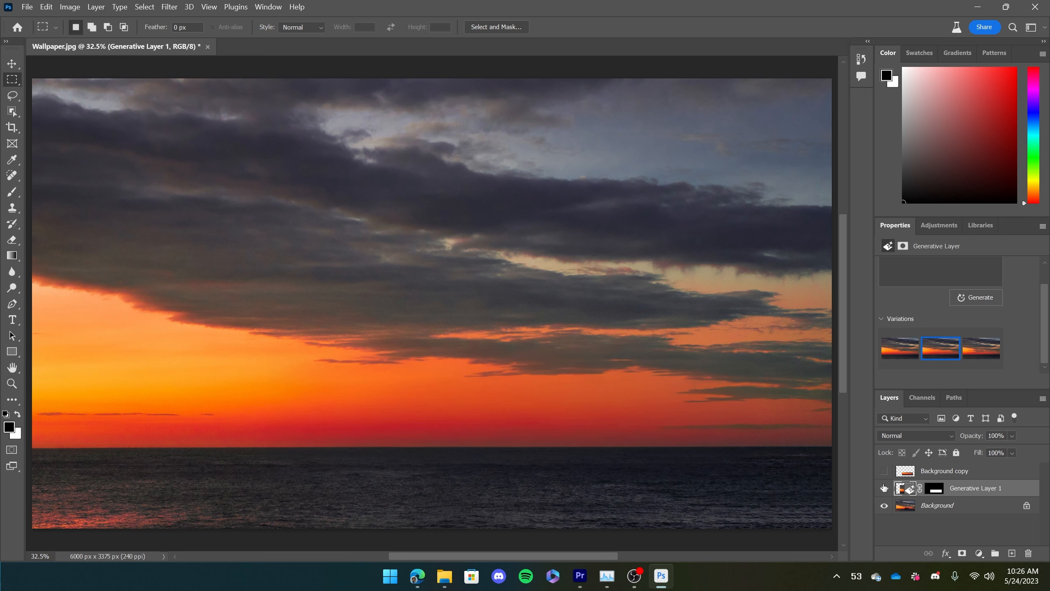
- Toggle the visibility of Background copy and Generative Layer 1 to compare the Content-Aware Fill and Generative Fill results
{"action": "left_click", "coordinate": [884, 471]}
{"action": "left_click", "coordinate": [884, 491]}
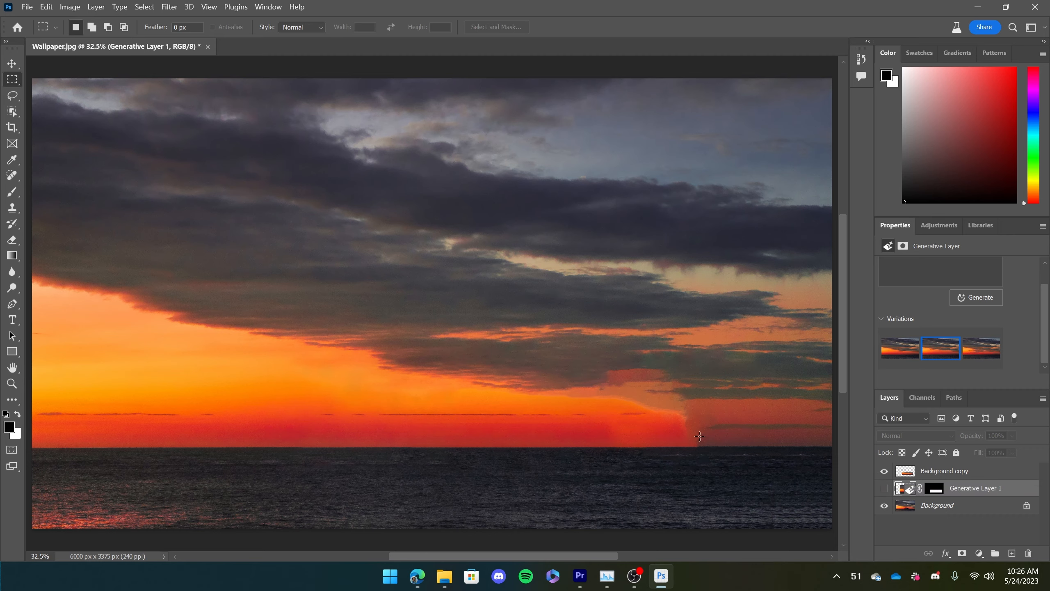
{"action": "left_click", "coordinate": [884, 471]}
{"action": "left_click", "coordinate": [883, 489]}
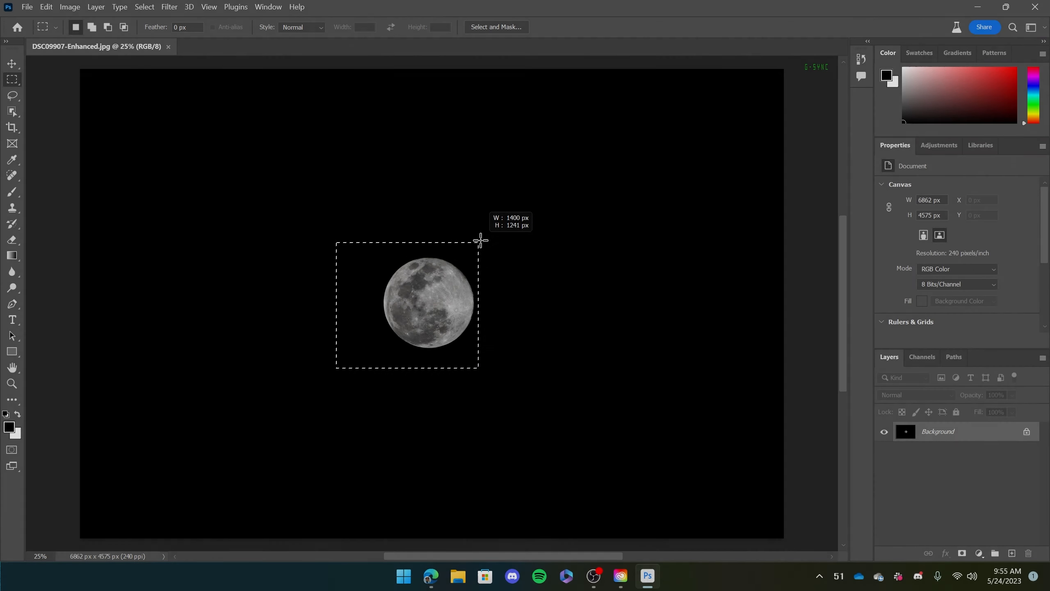
- Marquee-select the moon in DSC09907-Enhanced.jpg and run Generative Fill on it with the prompt "mars"
{"action": "left_click_drag", "start_coordinate": [480, 239], "coordinate": [510, 237]}
{"action": "left_click", "coordinate": [46, 7]}
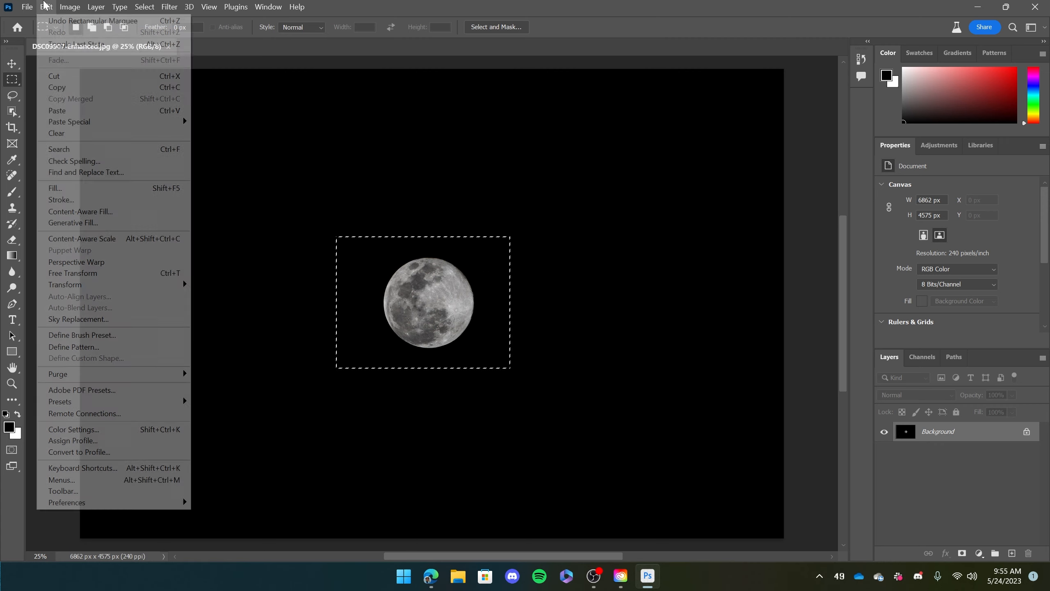
{"action": "left_click", "coordinate": [96, 223]}
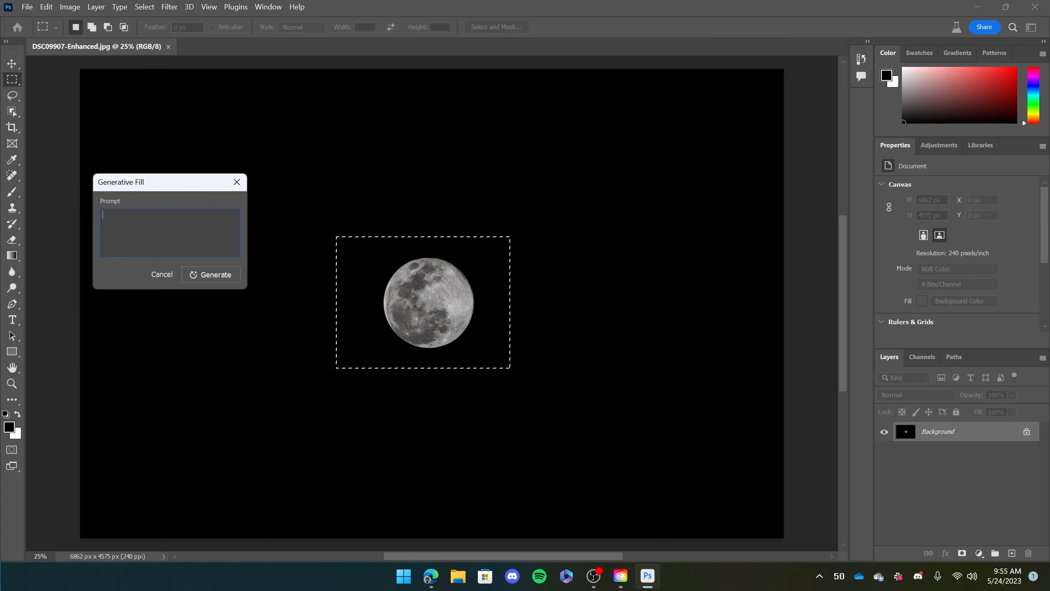
{"action": "type", "text": "mars"}
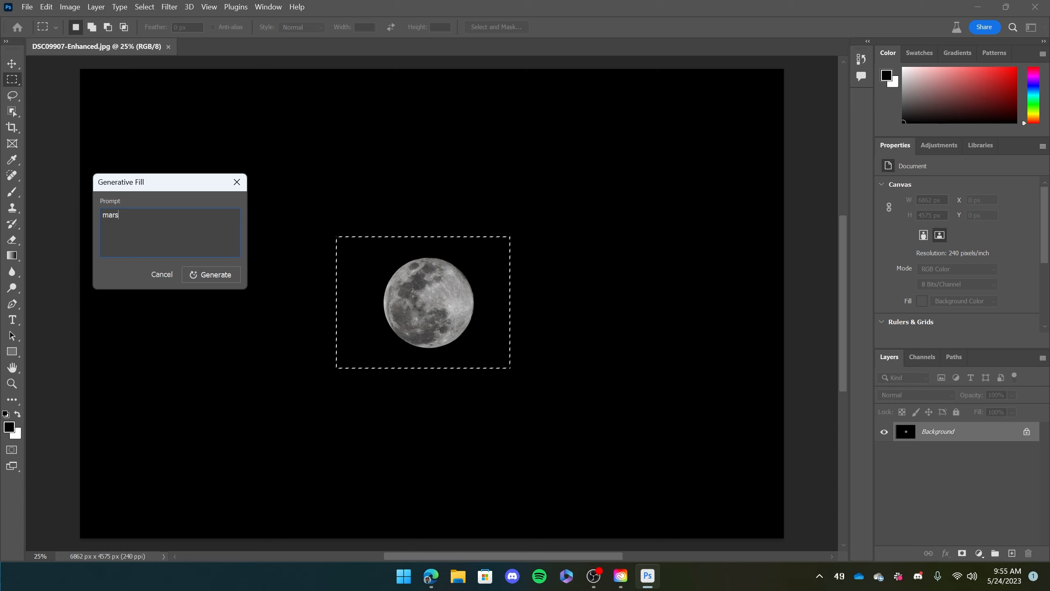
{"action": "left_click", "coordinate": [234, 274]}
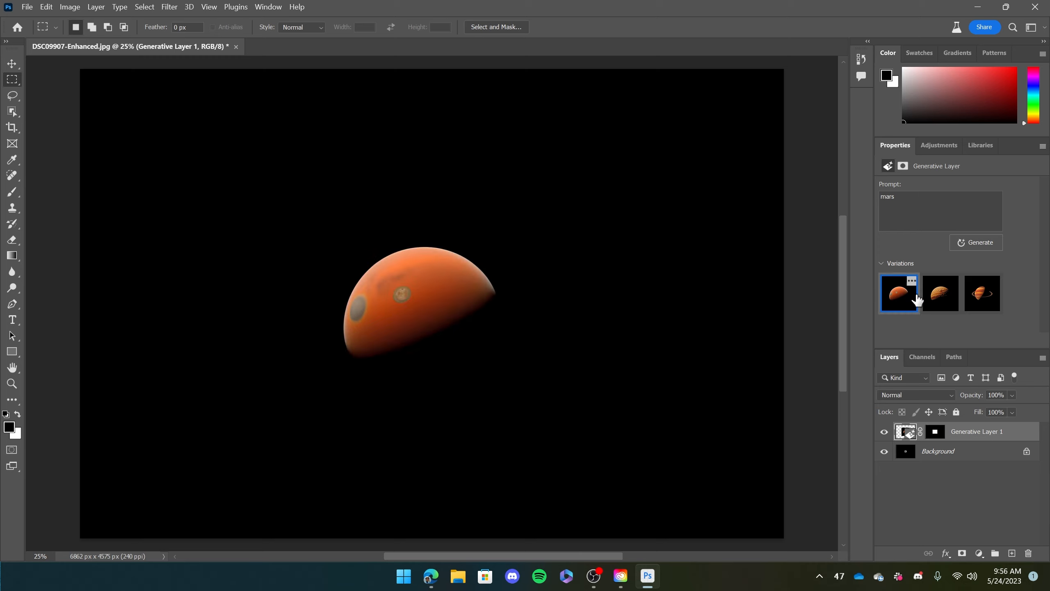
- Compare the second and third Mars variations and return to the first one
{"action": "left_click", "coordinate": [935, 298]}
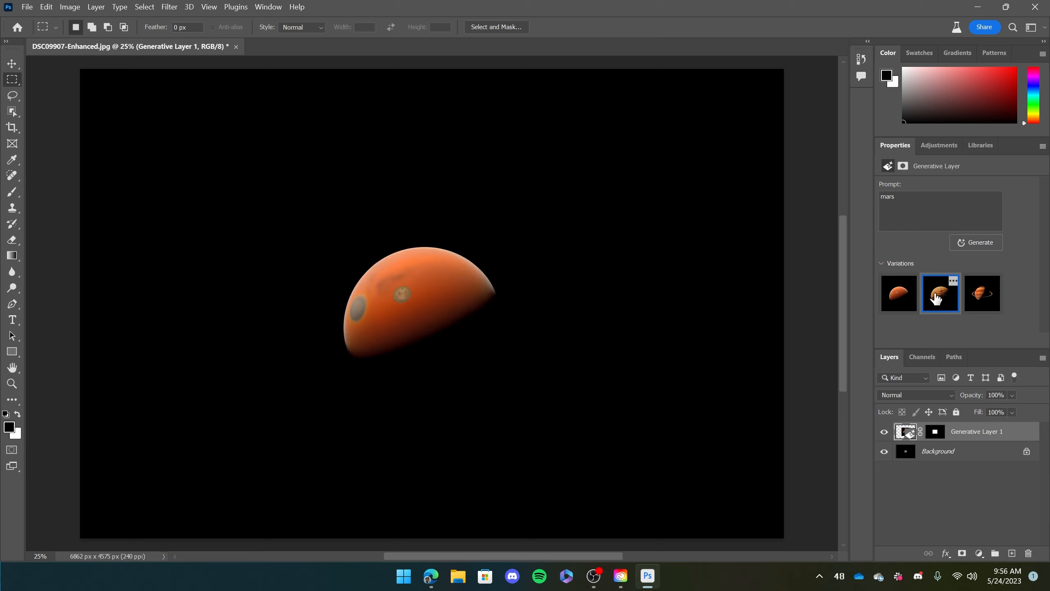
{"action": "left_click", "coordinate": [977, 295]}
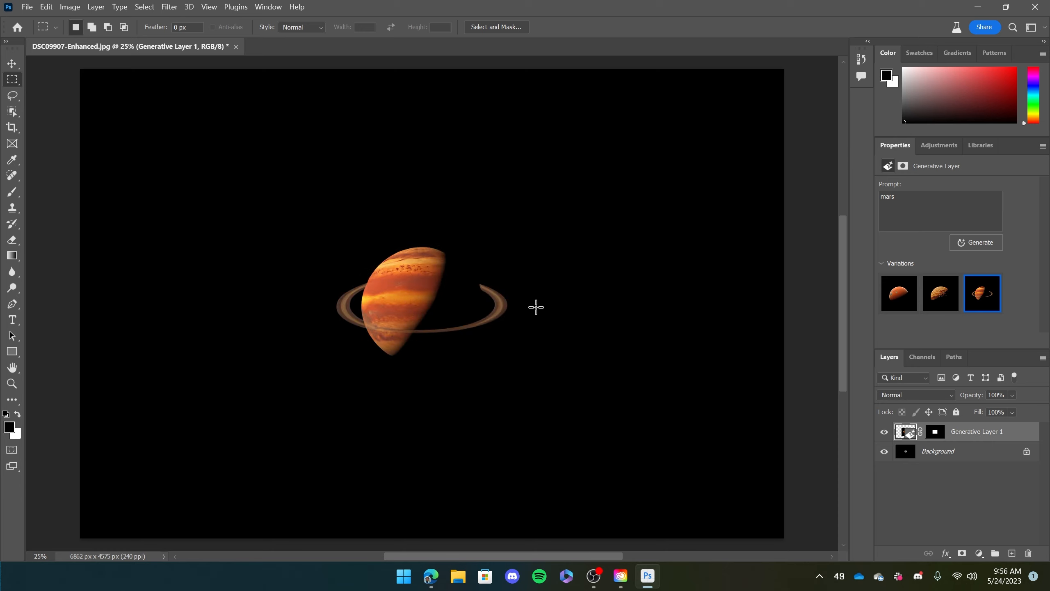
{"action": "left_click", "coordinate": [938, 290]}
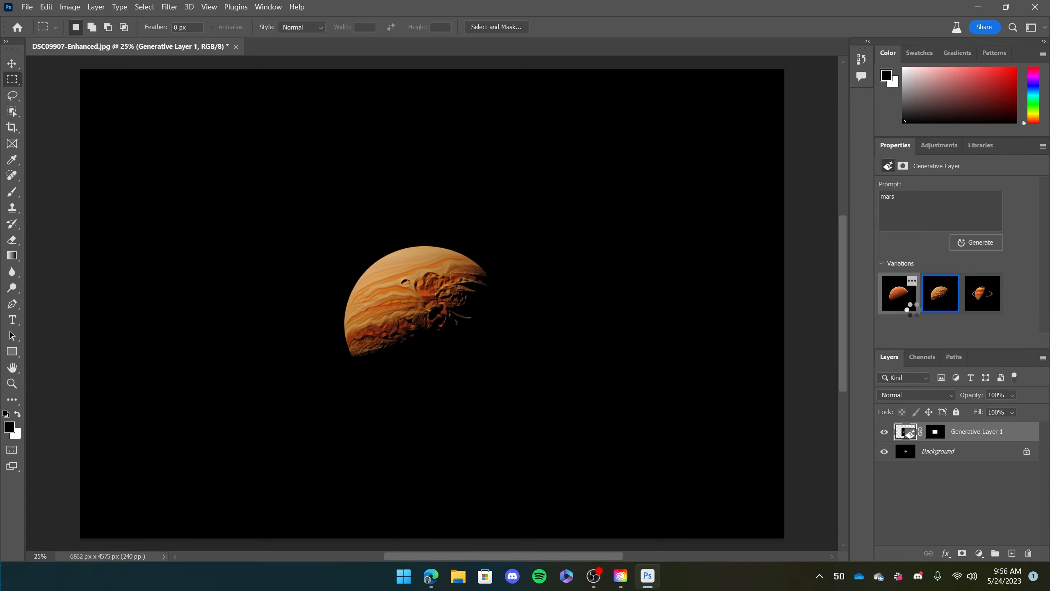
{"action": "left_click", "coordinate": [912, 310]}
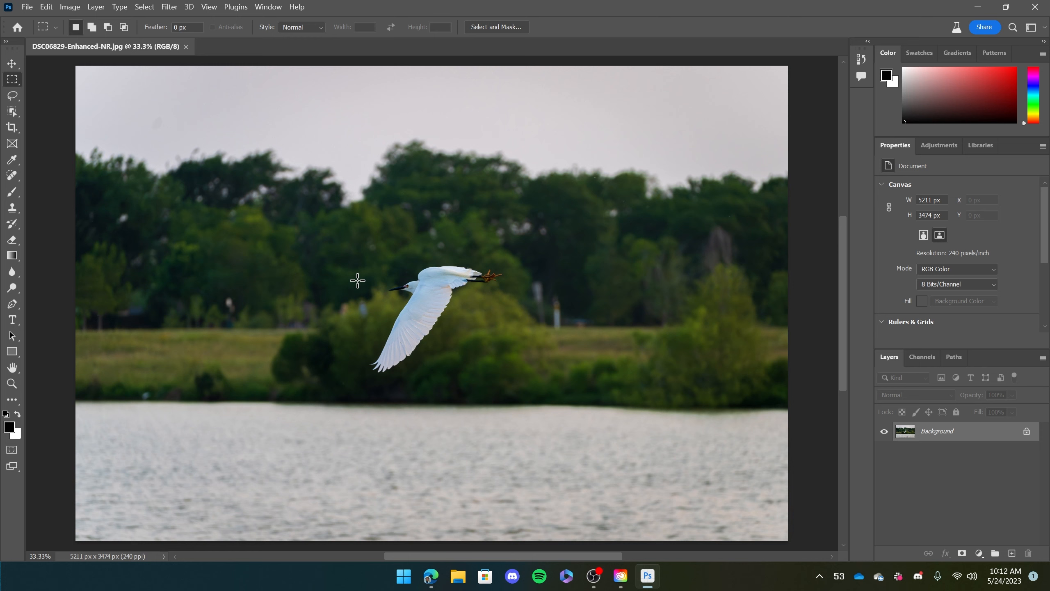
- Marquee-select the flying white bird in DSC06829-Enhanced-NR.jpg and run Generative Fill on it with the prompt "bald eagle"
{"action": "left_click_drag", "start_coordinate": [335, 237], "coordinate": [521, 383]}
{"action": "left_click", "coordinate": [46, 7]}
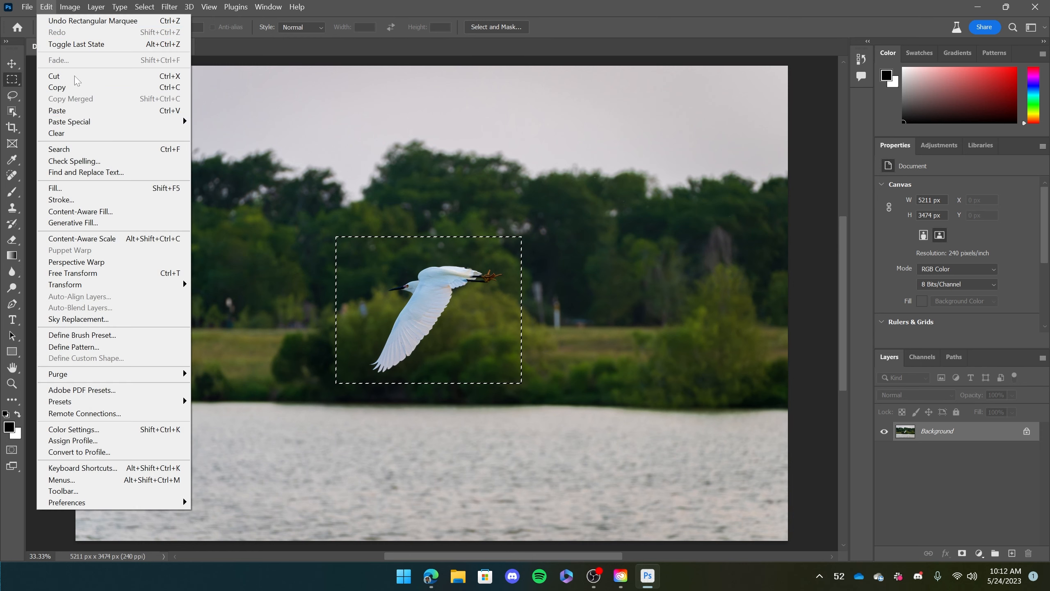
{"action": "left_click", "coordinate": [123, 224]}
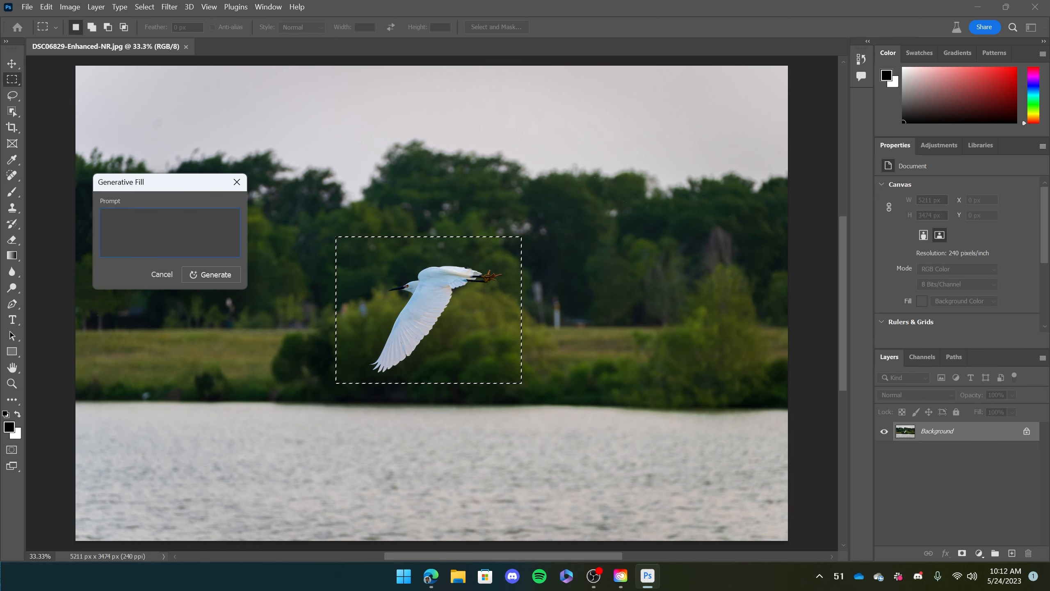
{"action": "type", "text": "bald eagle"}
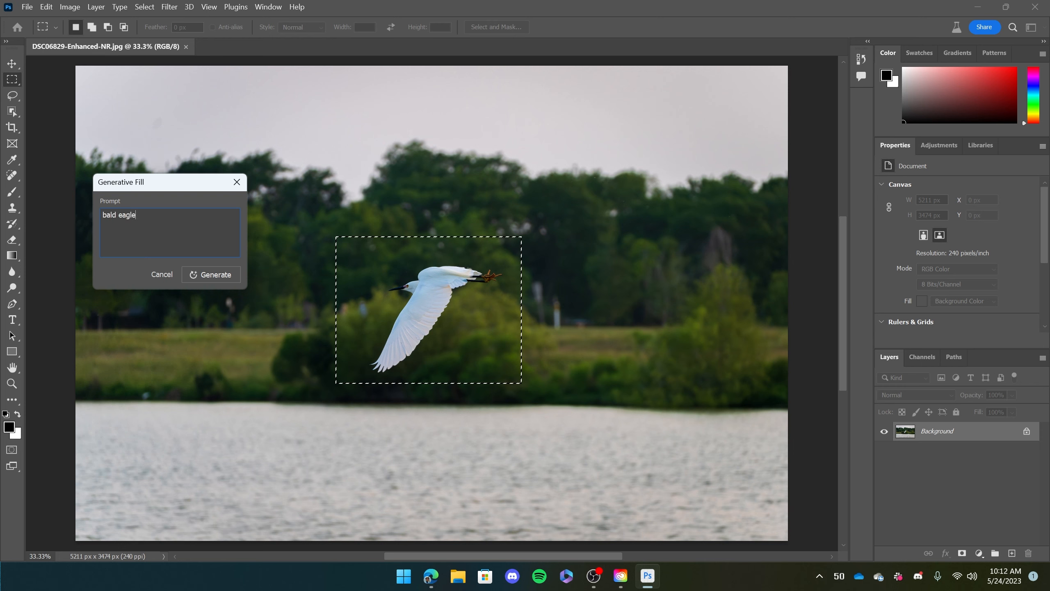
{"action": "left_click", "coordinate": [209, 275]}
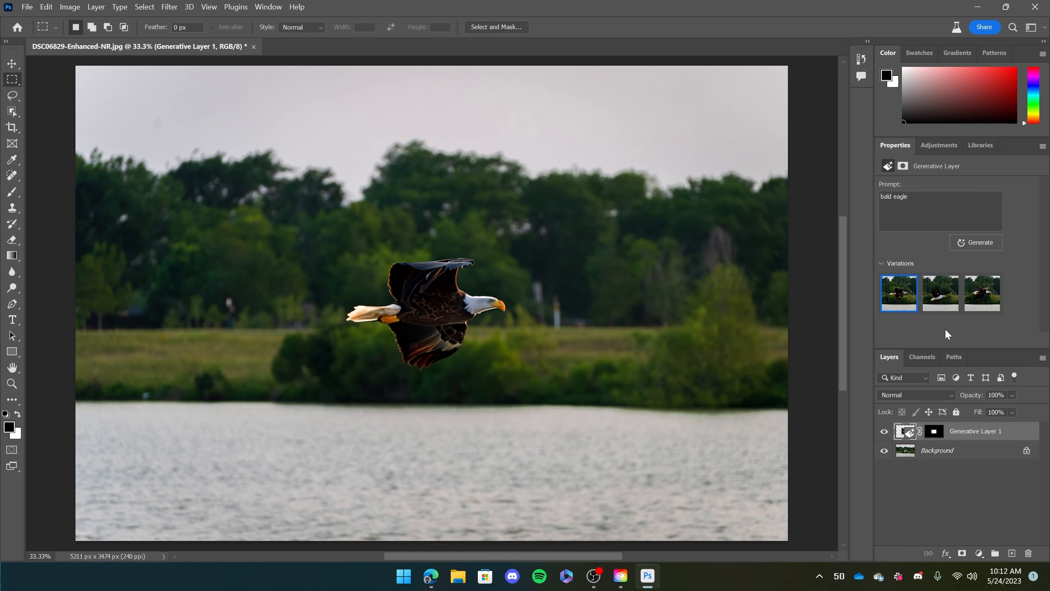
- Compare the second and third bald eagle variations on the lake photo
{"action": "left_click", "coordinate": [947, 308]}
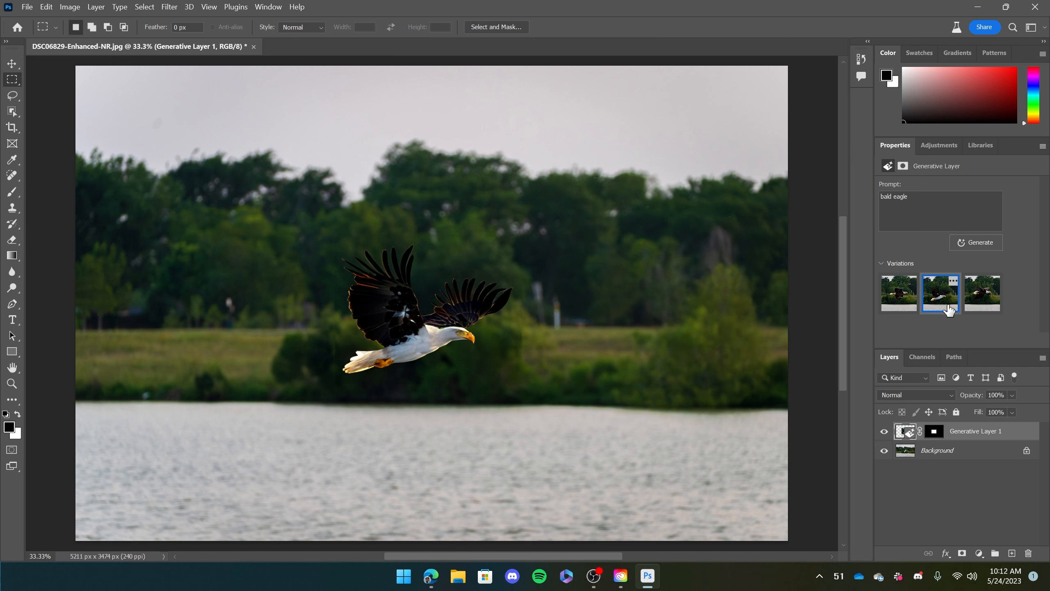
{"action": "left_click", "coordinate": [977, 307]}
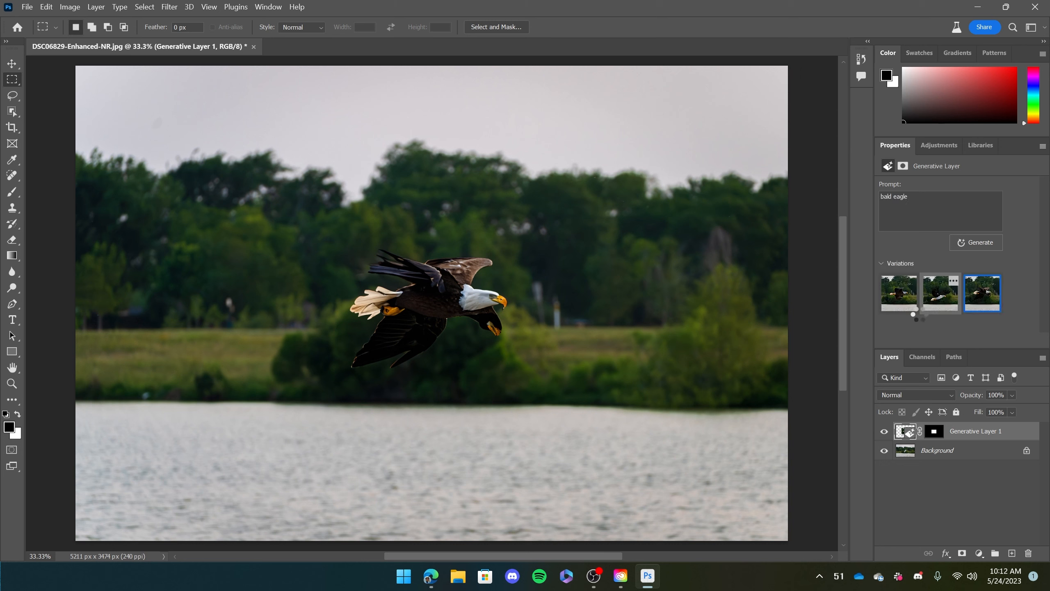
- Switch the bald eagle fill to its second variation
{"action": "left_click", "coordinate": [940, 293]}
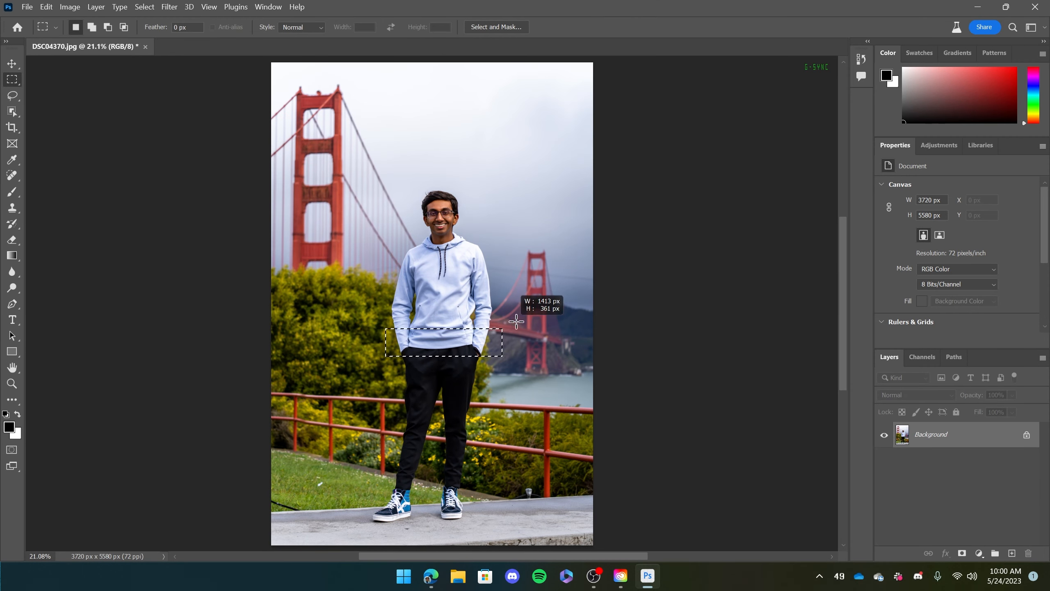
- Marquee-select the light blue hoodie in DSC04370.jpg and run Generative Fill on it with the prompt "make the hoodie red"
{"action": "left_click_drag", "start_coordinate": [516, 321], "coordinate": [504, 235]}
{"action": "left_click", "coordinate": [46, 6]}
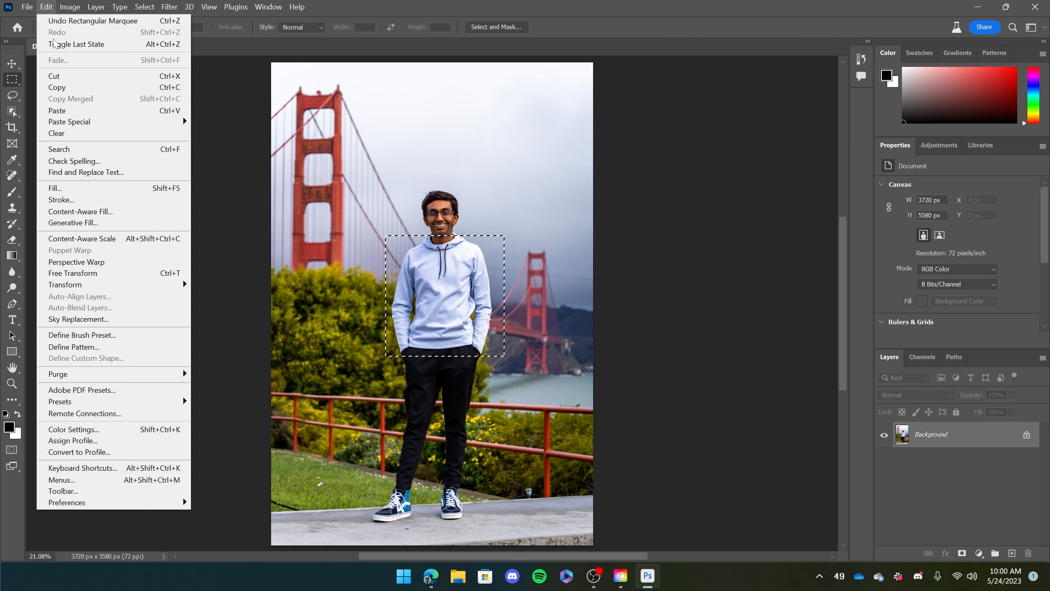
{"action": "left_click", "coordinate": [83, 226]}
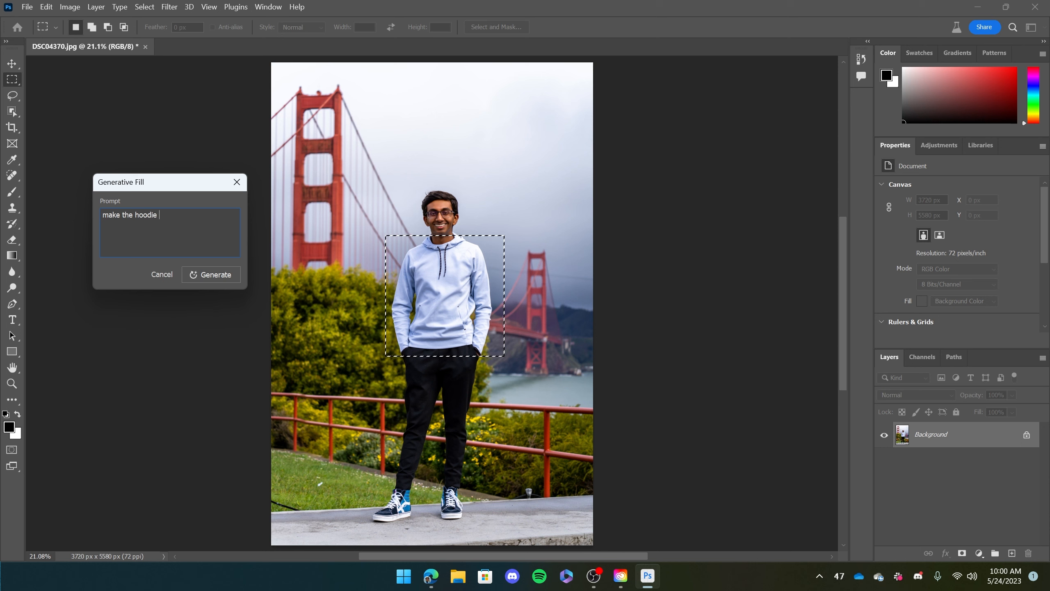
{"action": "left_click", "coordinate": [211, 274]}
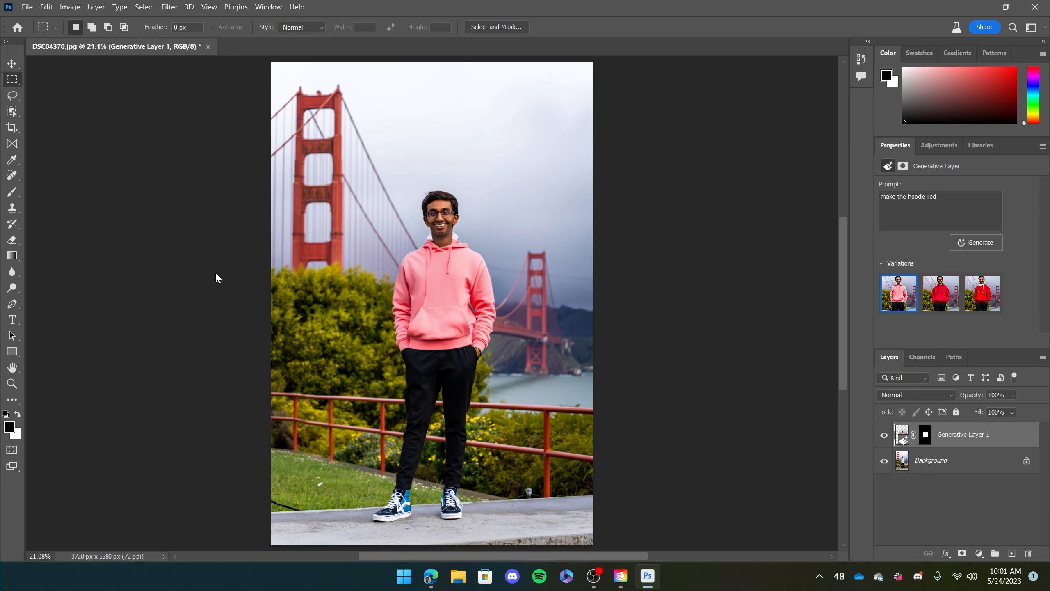
- Compare the second and third red hoodie variations, keep the third one with white drawstrings, and examine it up close
{"action": "left_click", "coordinate": [974, 301]}
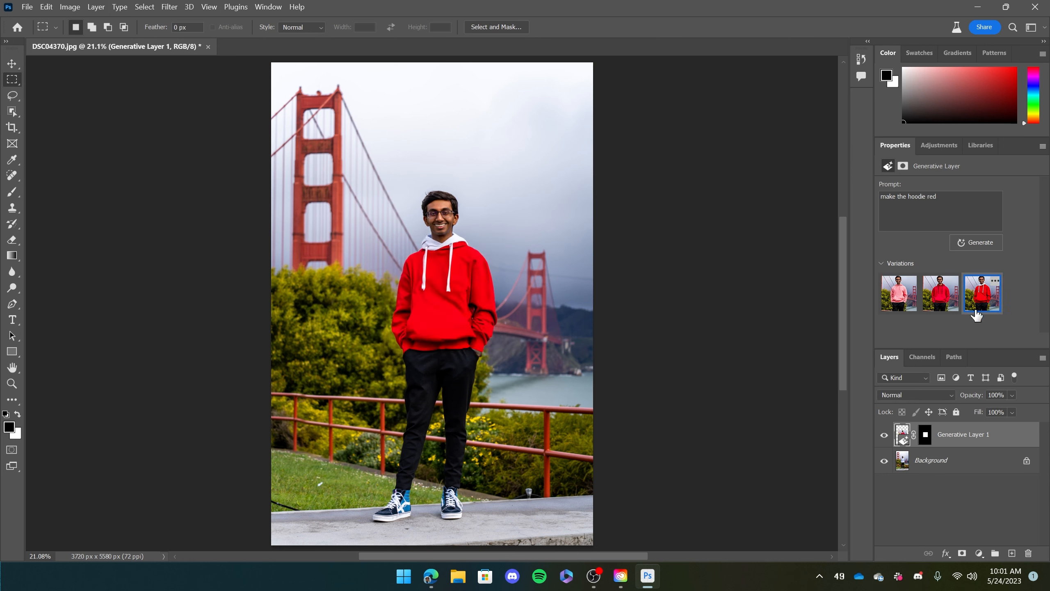
{"action": "left_click", "coordinate": [944, 297]}
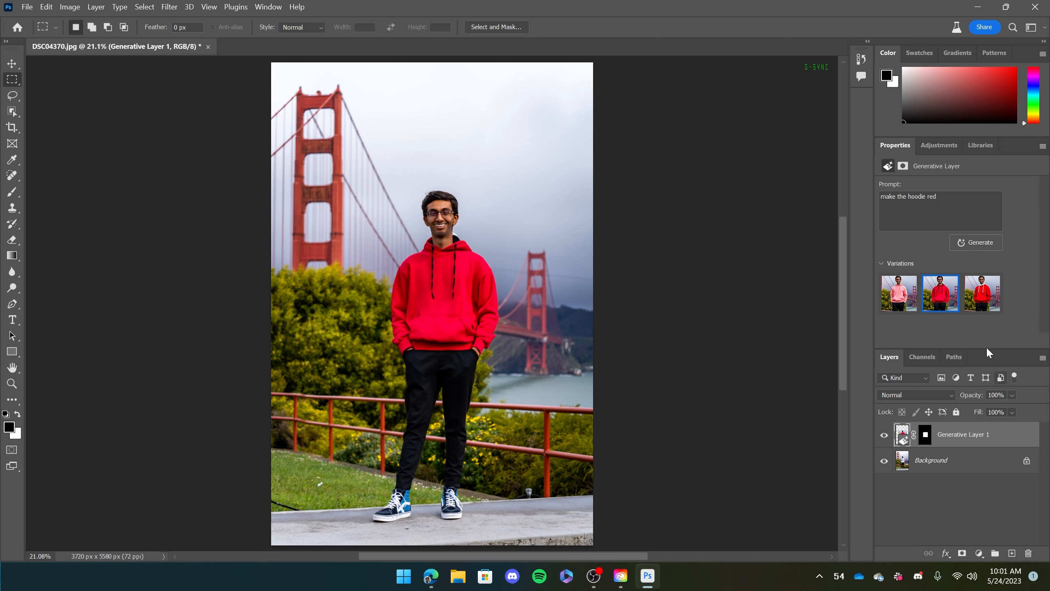
{"action": "left_click", "coordinate": [984, 296]}
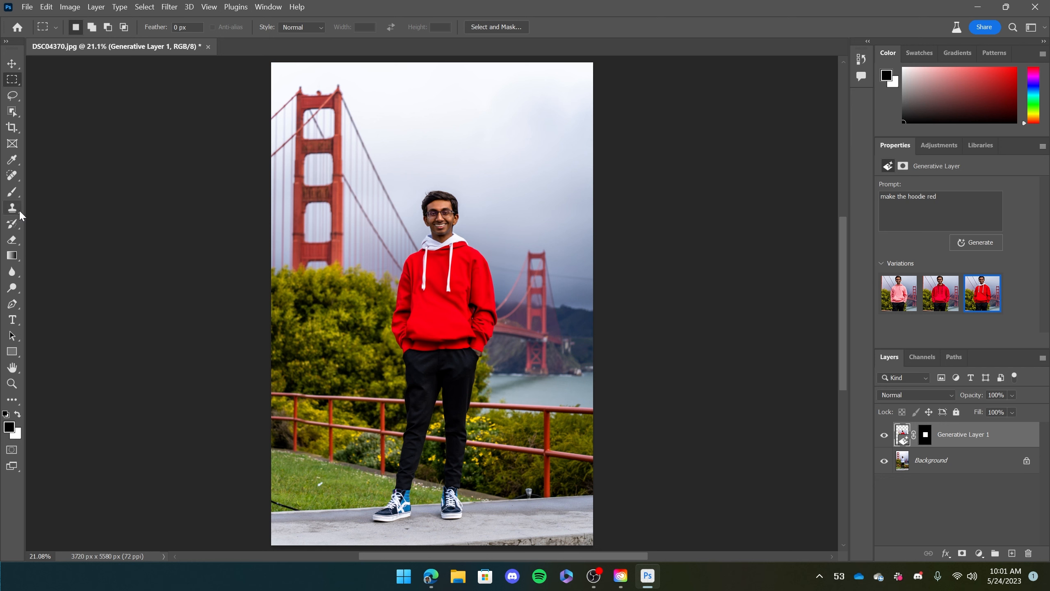
{"action": "left_click", "coordinate": [18, 385]}
{"action": "left_click_drag", "start_coordinate": [391, 276], "coordinate": [417, 276]}
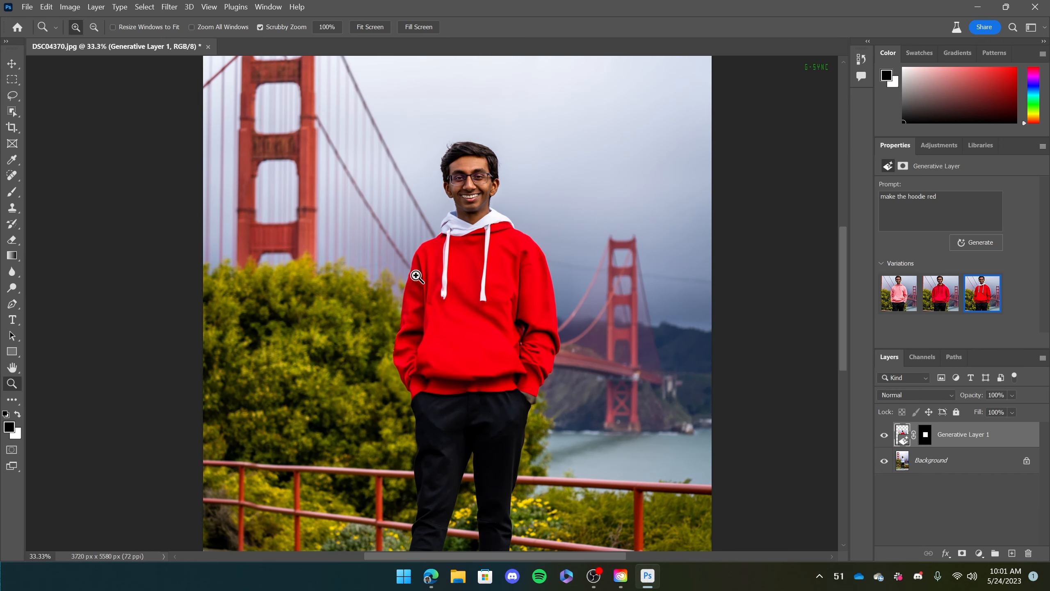
{"action": "left_click", "coordinate": [417, 276]}
{"action": "key", "text": "h"}
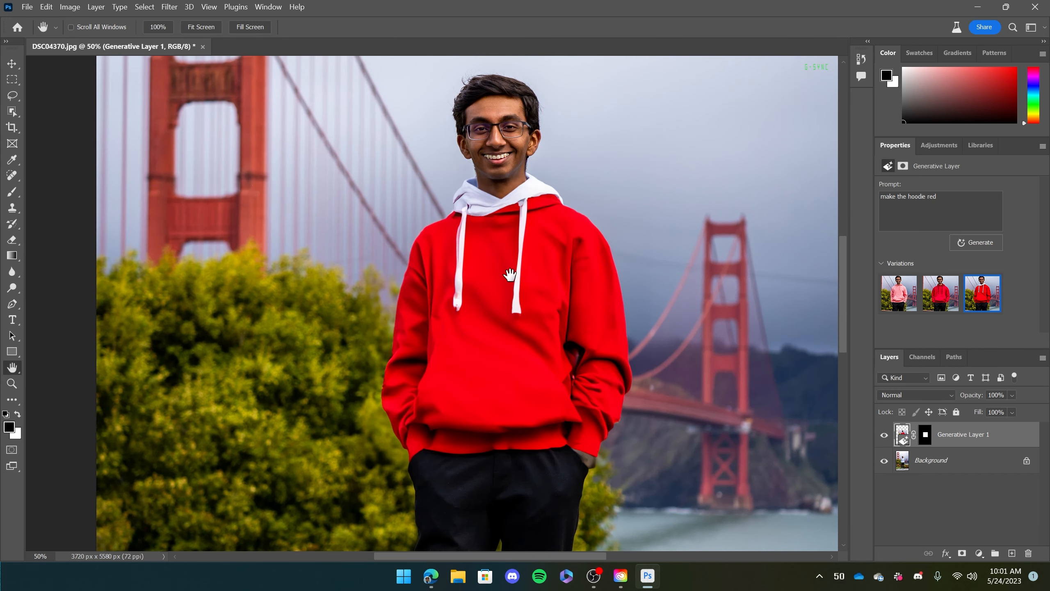
{"action": "left_click_drag", "start_coordinate": [575, 279], "coordinate": [475, 298]}
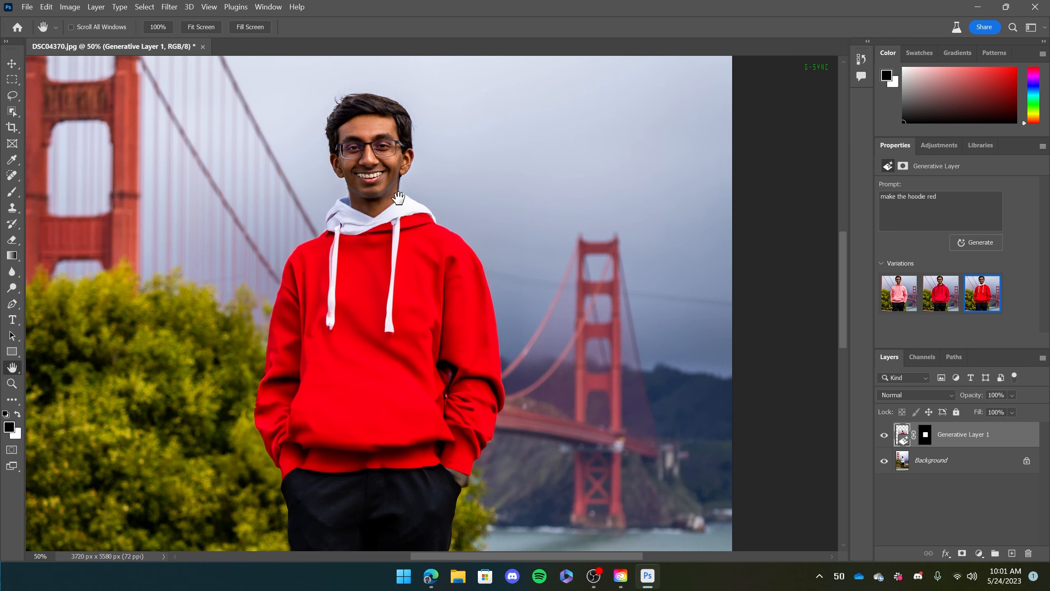
{"action": "left_click_drag", "start_coordinate": [216, 387], "coordinate": [262, 344]}
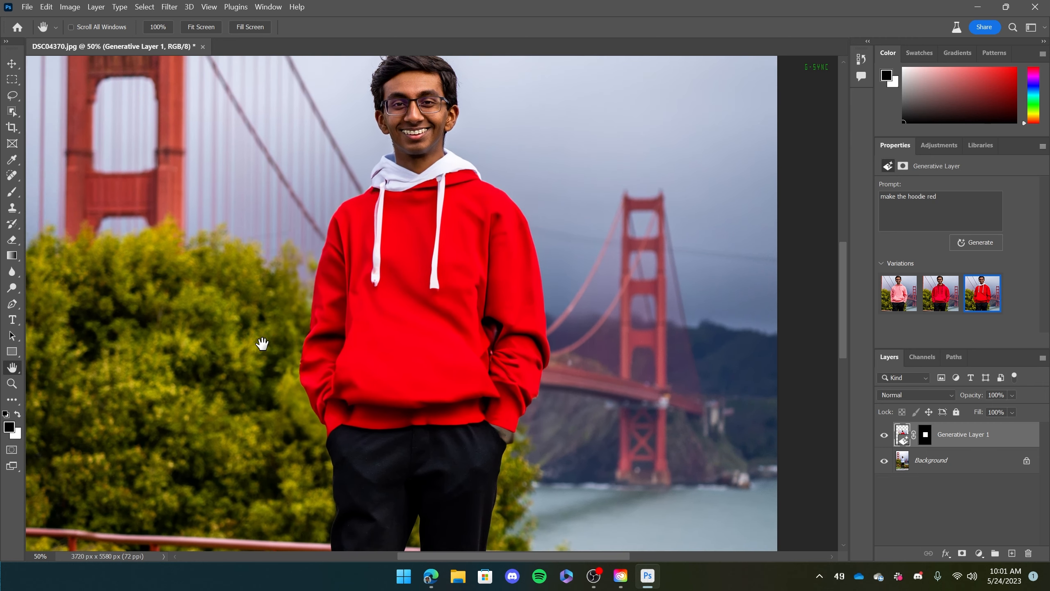
- Marquee-select both shoes and generate a fill with the prompt "change the shoes to sneakers"
{"action": "left_click_drag", "start_coordinate": [335, 340], "coordinate": [423, 497]}
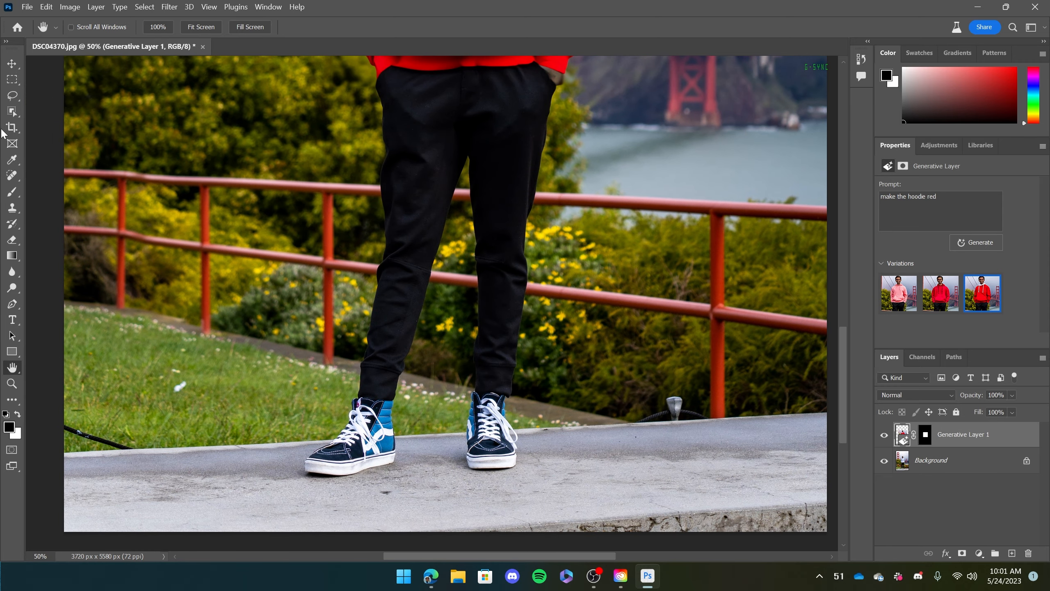
{"action": "key", "text": "m"}
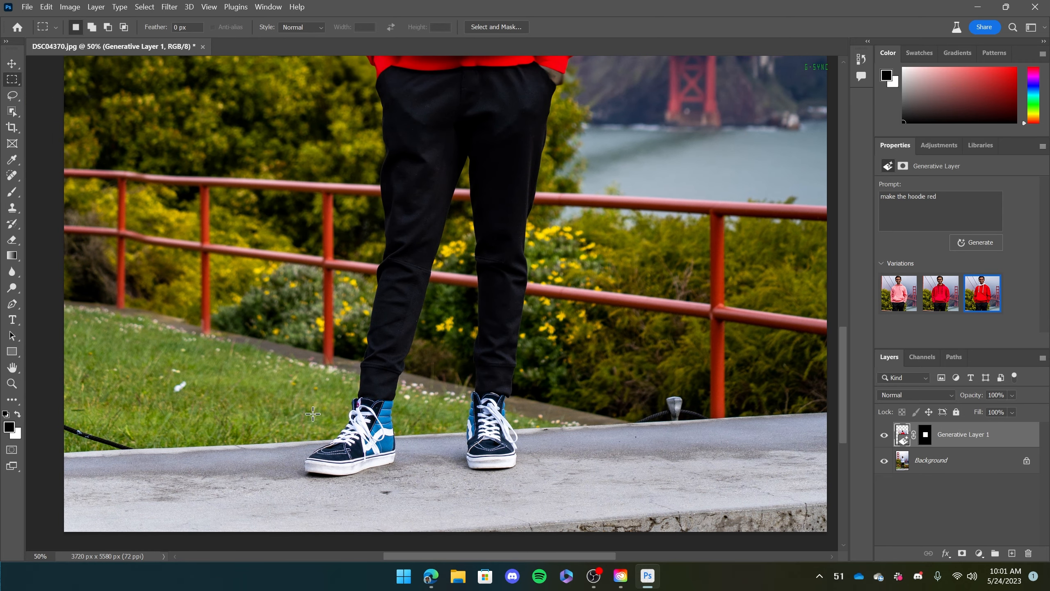
{"action": "left_click_drag", "start_coordinate": [564, 488], "coordinate": [563, 487]}
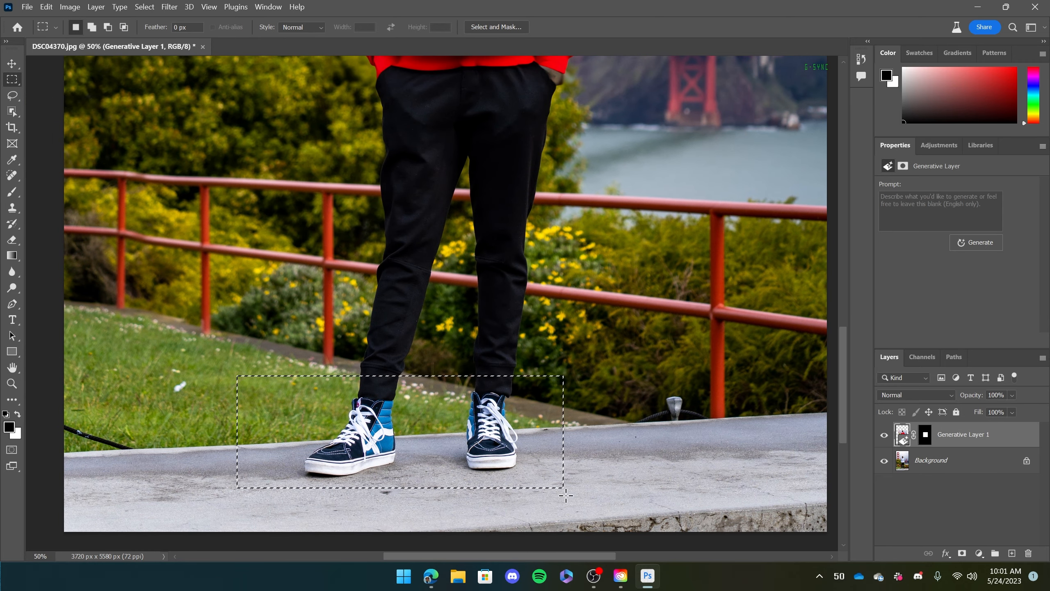
{"action": "left_click", "coordinate": [940, 209]}
{"action": "type", "text": "chang"}
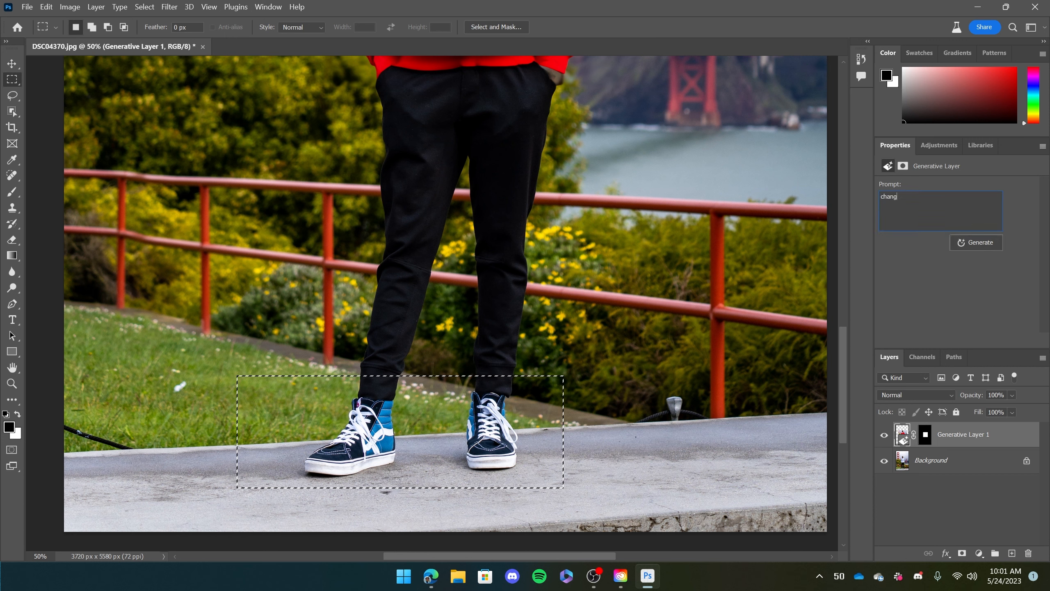
{"action": "type", "text": "e the shoes to sneakers"}
{"action": "left_click", "coordinate": [976, 241]}
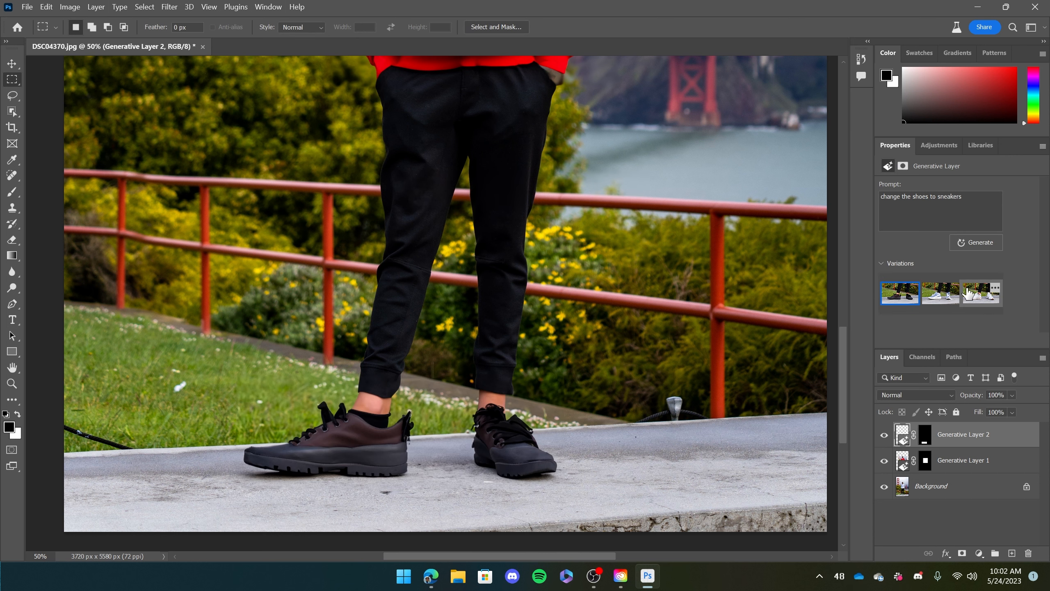
- Compare the three shoe variations and keep the third one with the white sneakers
{"action": "left_click", "coordinate": [945, 296]}
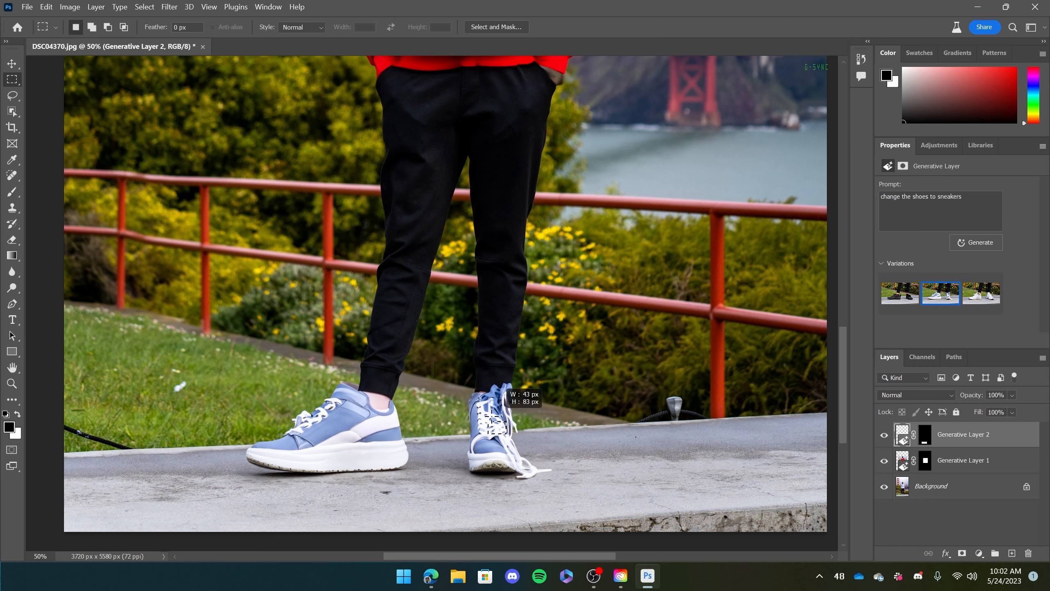
{"action": "left_click", "coordinate": [977, 295]}
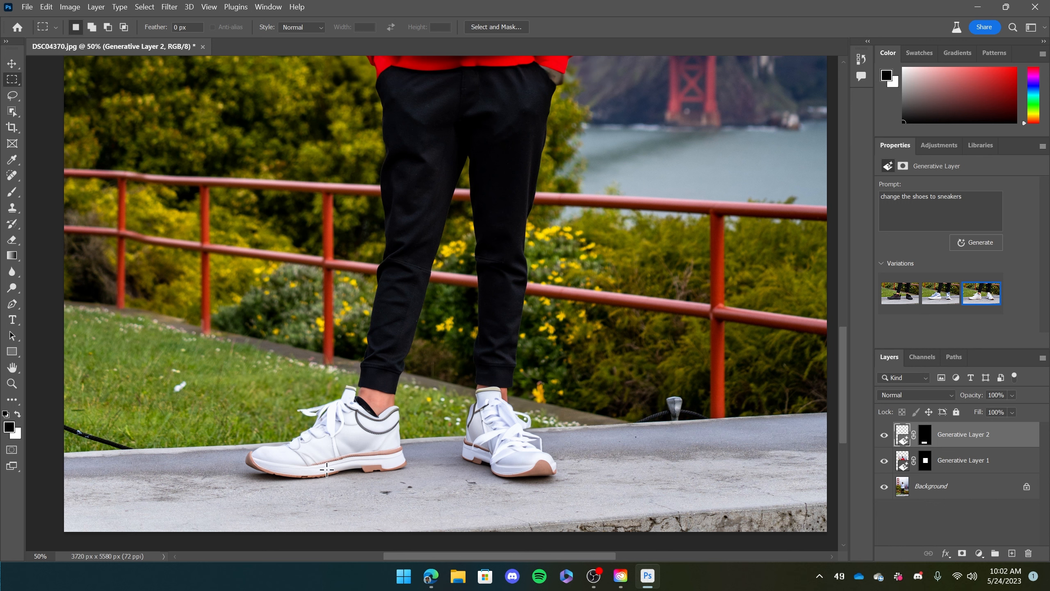
{"action": "left_click", "coordinate": [900, 293]}
{"action": "left_click", "coordinate": [930, 299]}
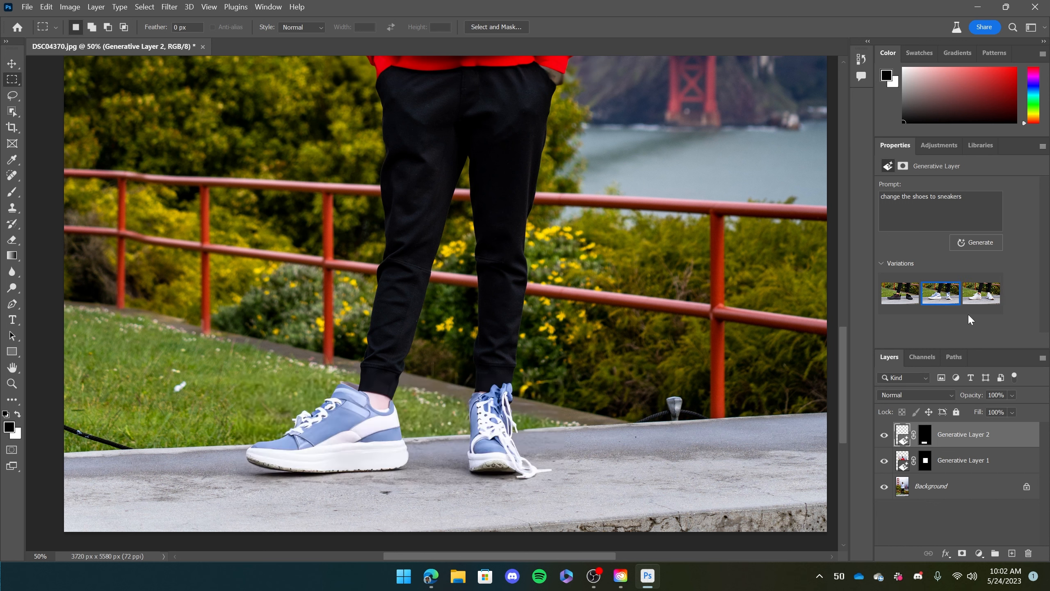
{"action": "left_click", "coordinate": [976, 305]}
{"action": "left_click_drag", "start_coordinate": [526, 376], "coordinate": [581, 388]}
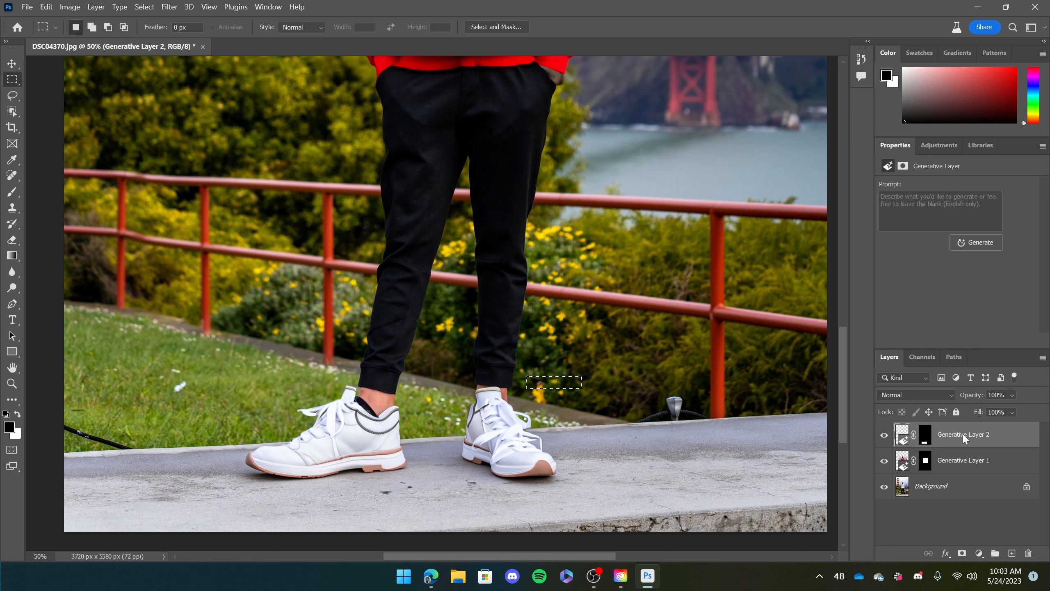
{"action": "left_click", "coordinate": [698, 312]}
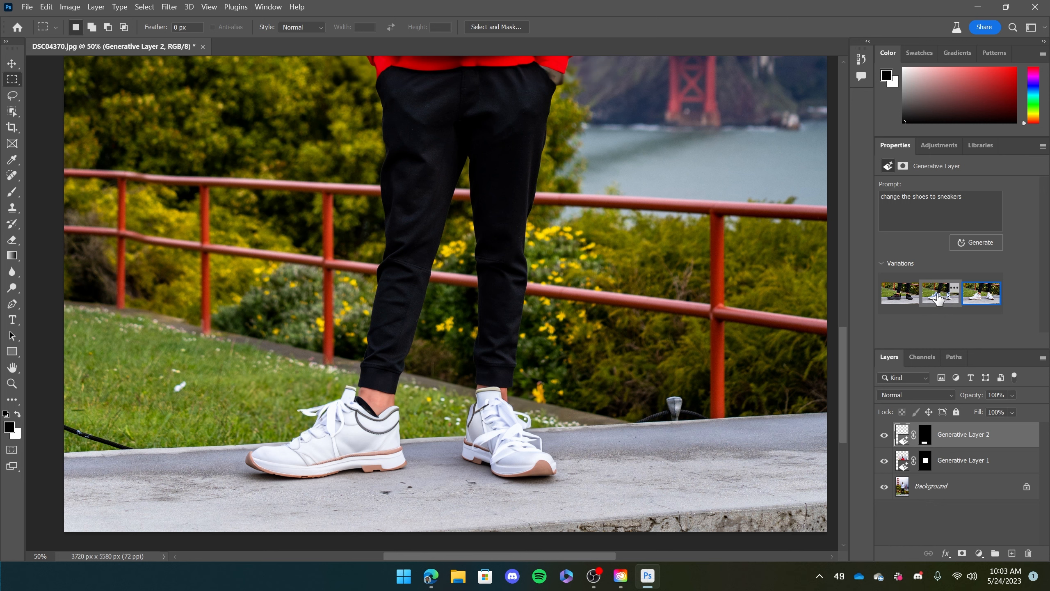
{"action": "left_click", "coordinate": [937, 300]}
{"action": "left_click", "coordinate": [907, 299]}
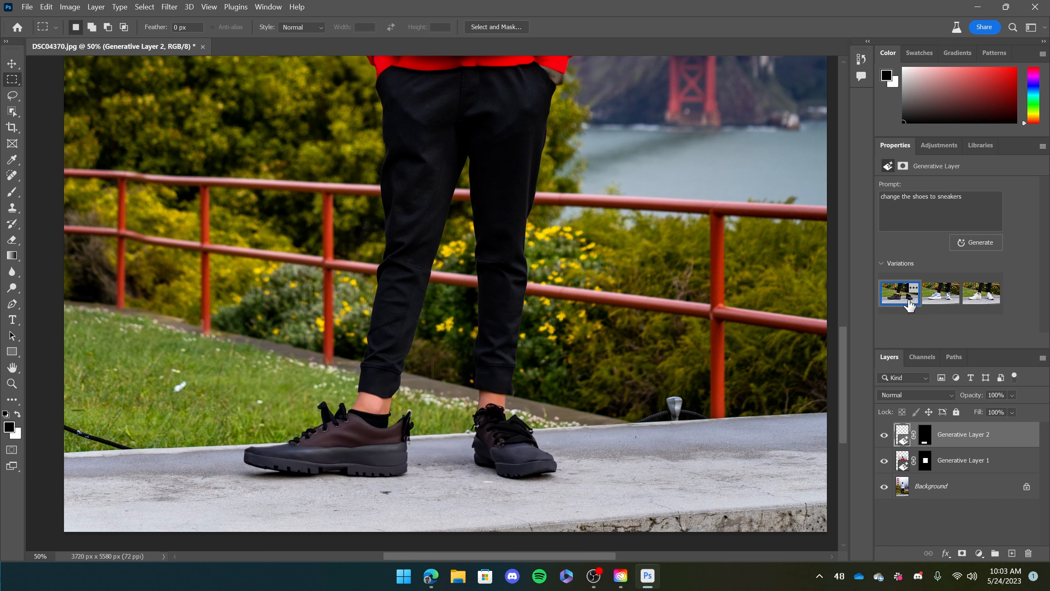
{"action": "left_click", "coordinate": [979, 302]}
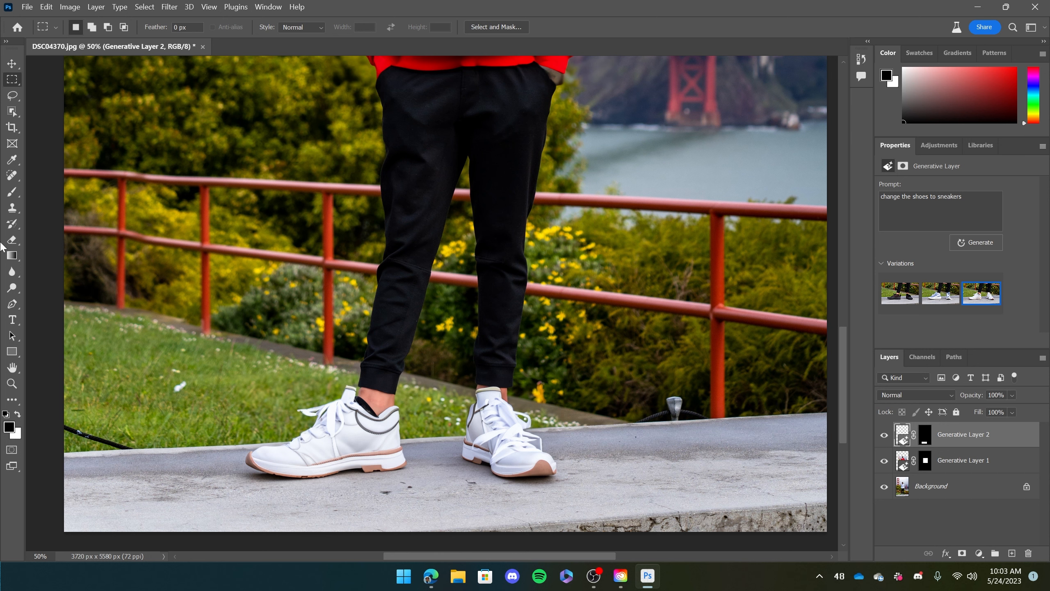
- Toggle Generative Layer 2 repeatedly to compare the sneakers with the original shoes in the whole photo, and leave the layer hidden
{"action": "double_click", "coordinate": [12, 367]}
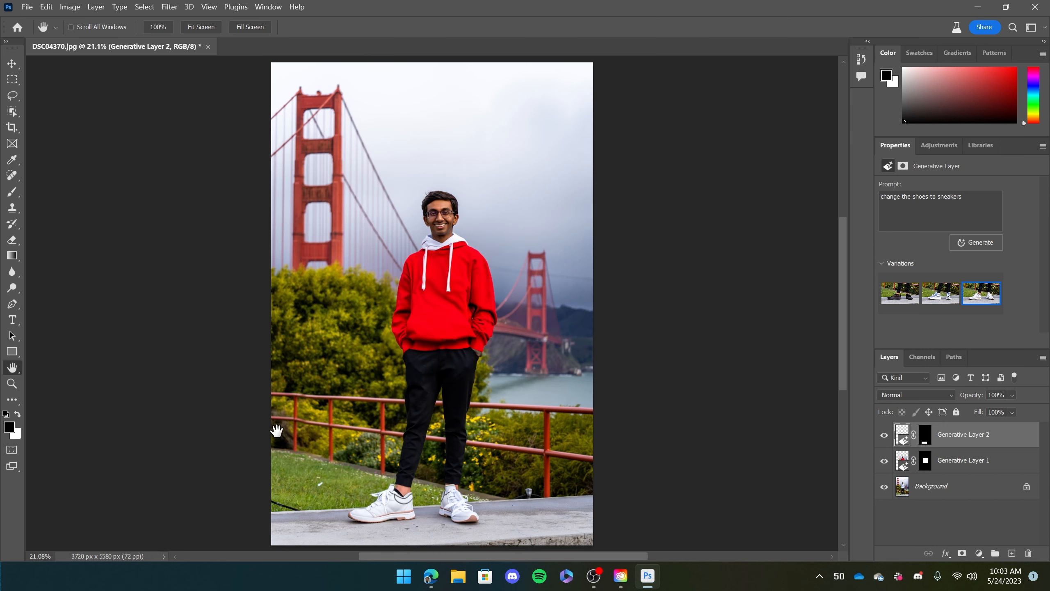
{"action": "left_click", "coordinate": [885, 438]}
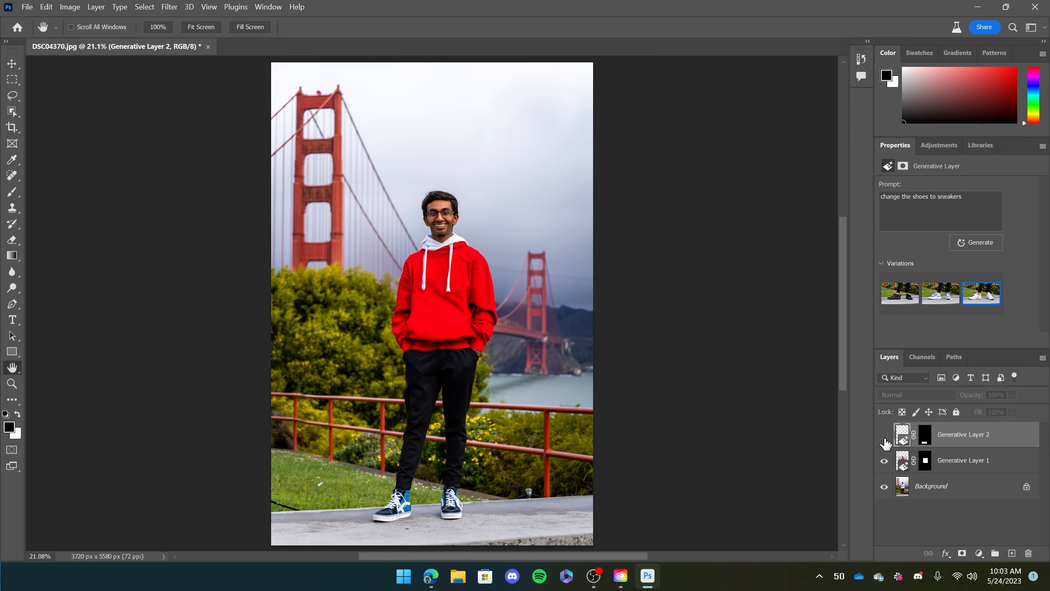
{"action": "left_click", "coordinate": [885, 438]}
{"action": "left_click", "coordinate": [886, 438]}
{"action": "left_click", "coordinate": [885, 437]}
{"action": "left_click", "coordinate": [885, 438]}
{"action": "left_click", "coordinate": [885, 437]}
{"action": "left_click", "coordinate": [884, 438]}
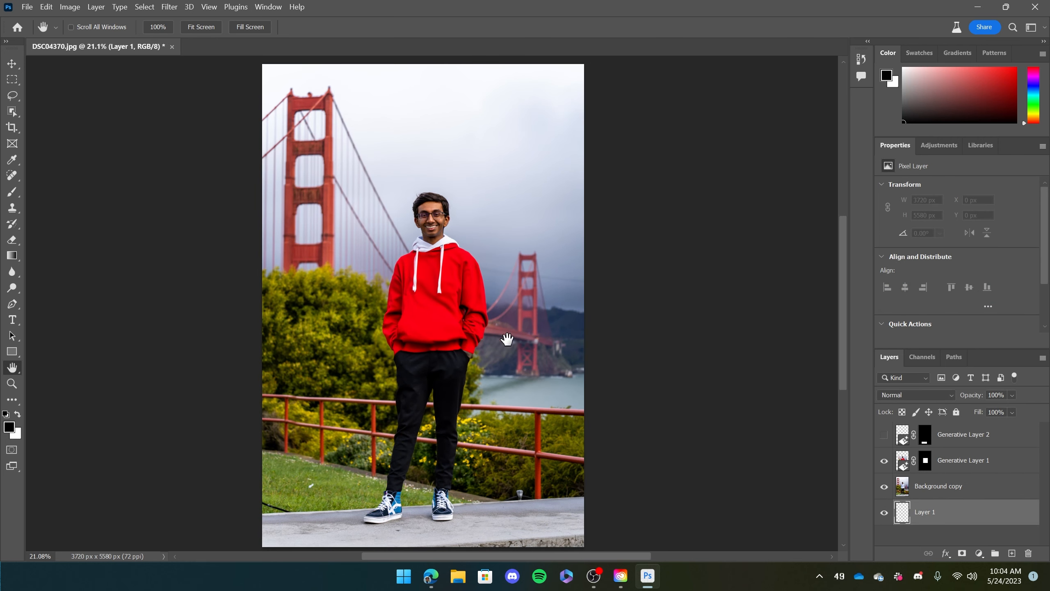
- Find the Canvas Size command by searching for "canvas" and widen the canvas to 5000 pixels
{"action": "key", "text": "ctrl+f"}
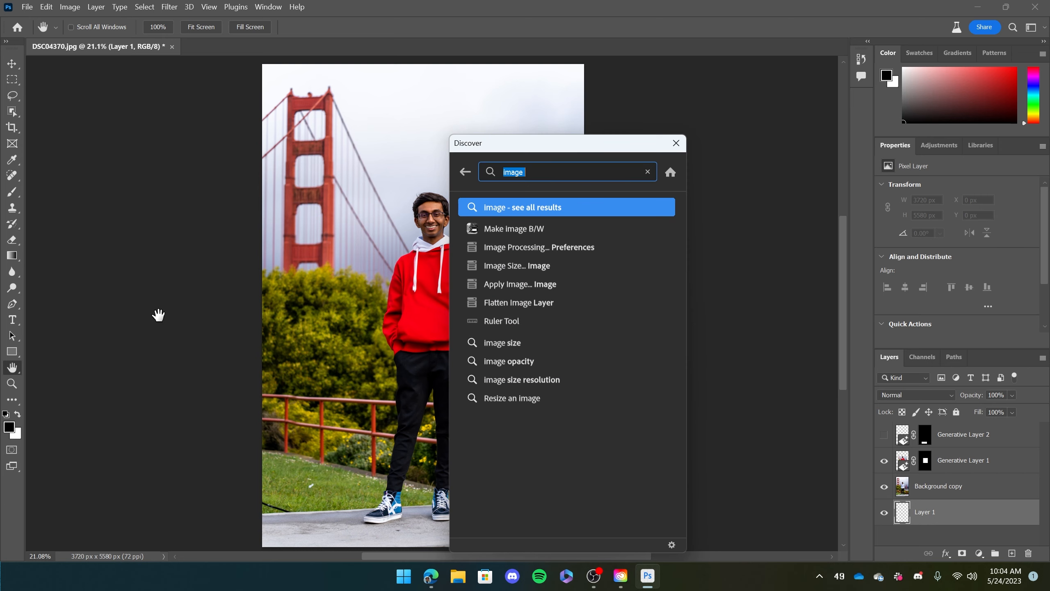
{"action": "type", "text": "canvas"}
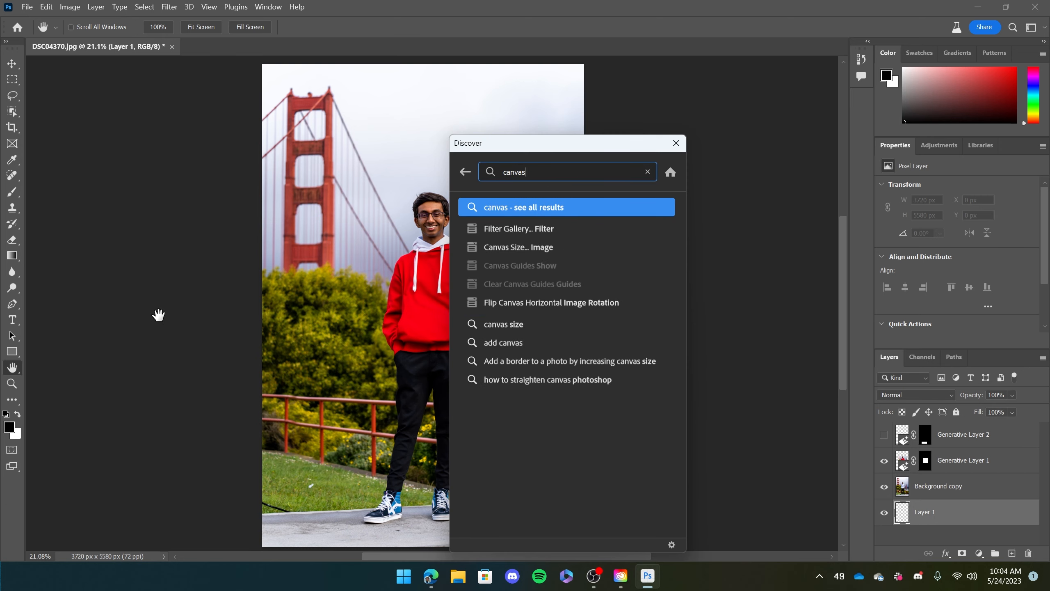
{"action": "key", "text": "Down"}
{"action": "key", "text": "Down"}
{"action": "key", "text": "Return"}
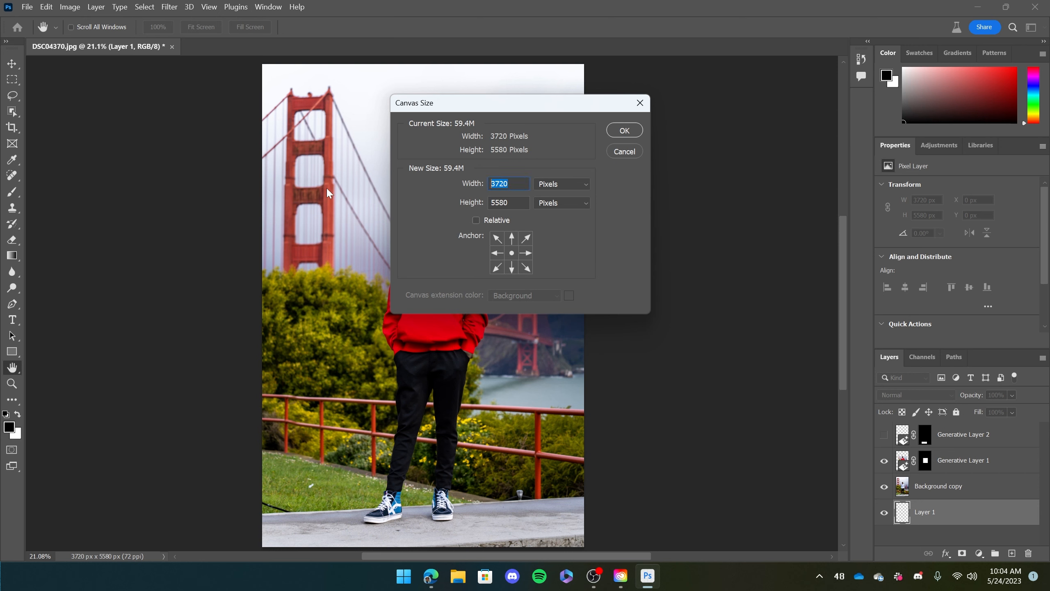
{"action": "type", "text": "500"}
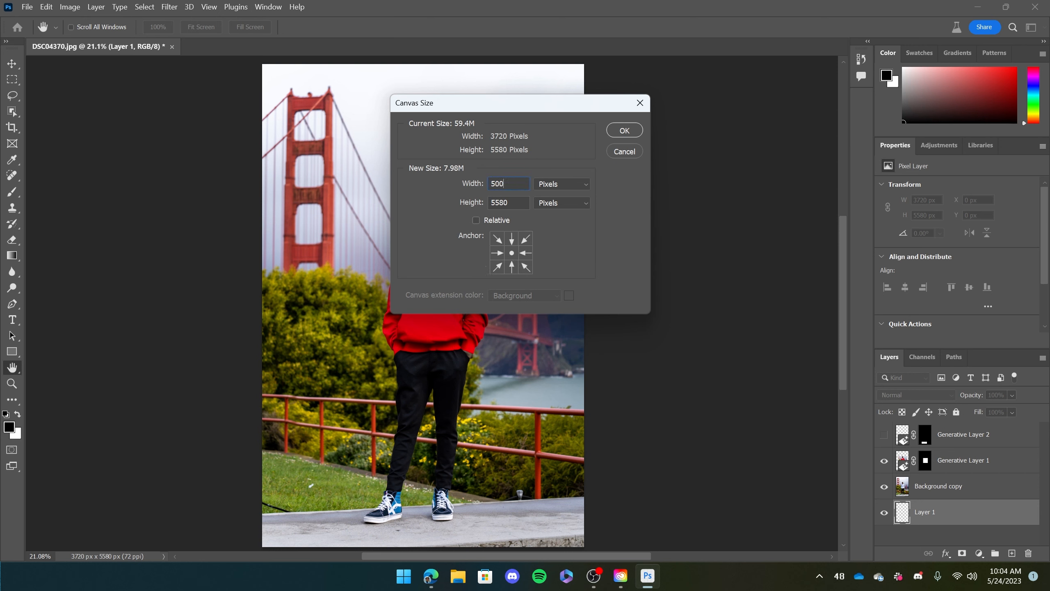
{"action": "type", "text": "0"}
{"action": "left_click", "coordinate": [624, 130]}
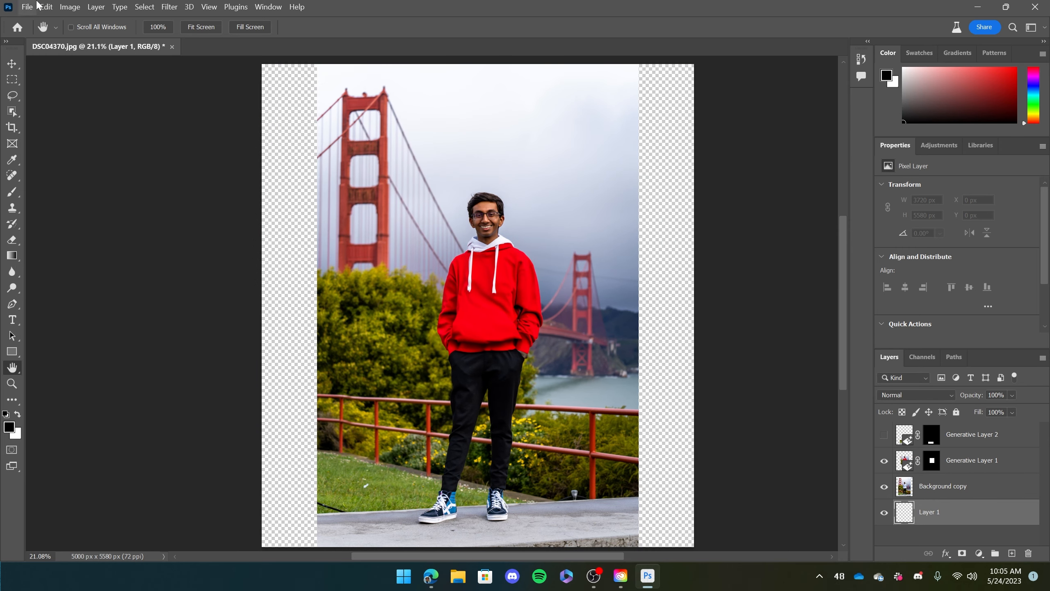
- Marquee-select the full-height empty strip on the left side of the photo, about 669 by 5580 px
{"action": "left_click", "coordinate": [12, 79]}
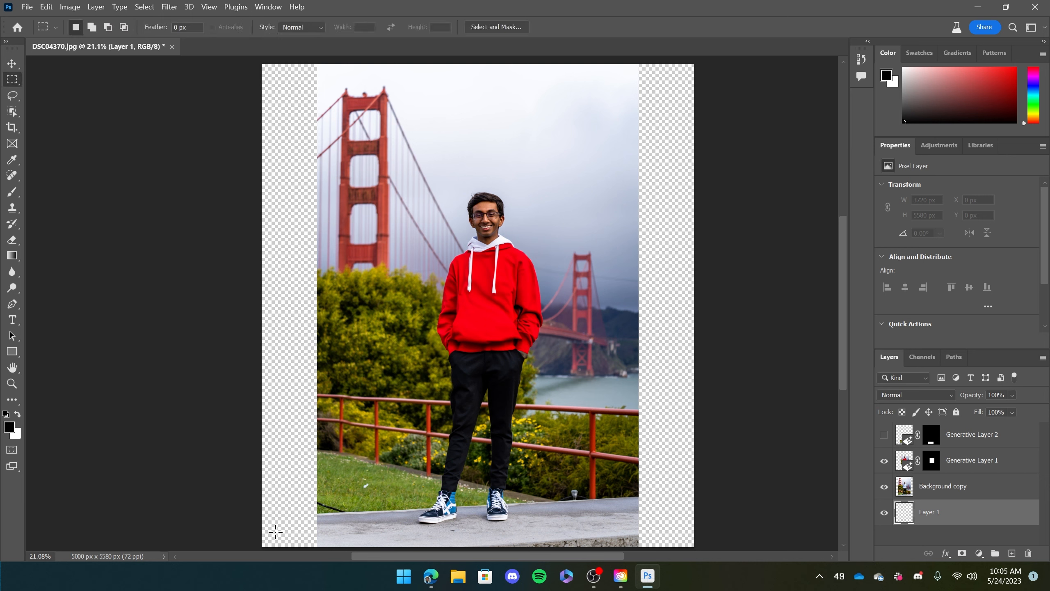
{"action": "left_click_drag", "start_coordinate": [263, 545], "coordinate": [318, 63]}
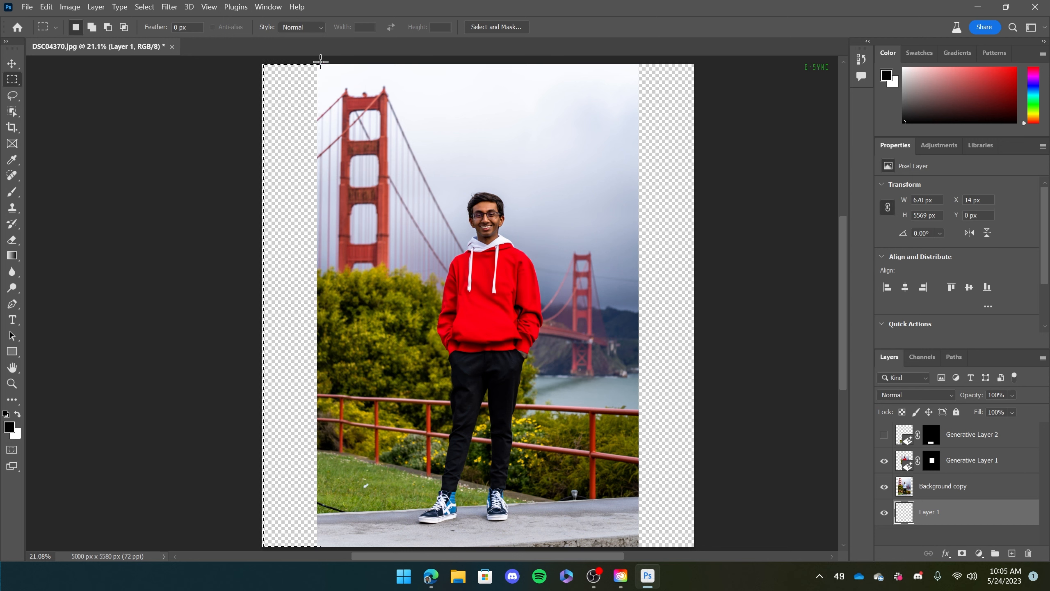
{"action": "left_click_drag", "start_coordinate": [250, 59], "coordinate": [319, 485]}
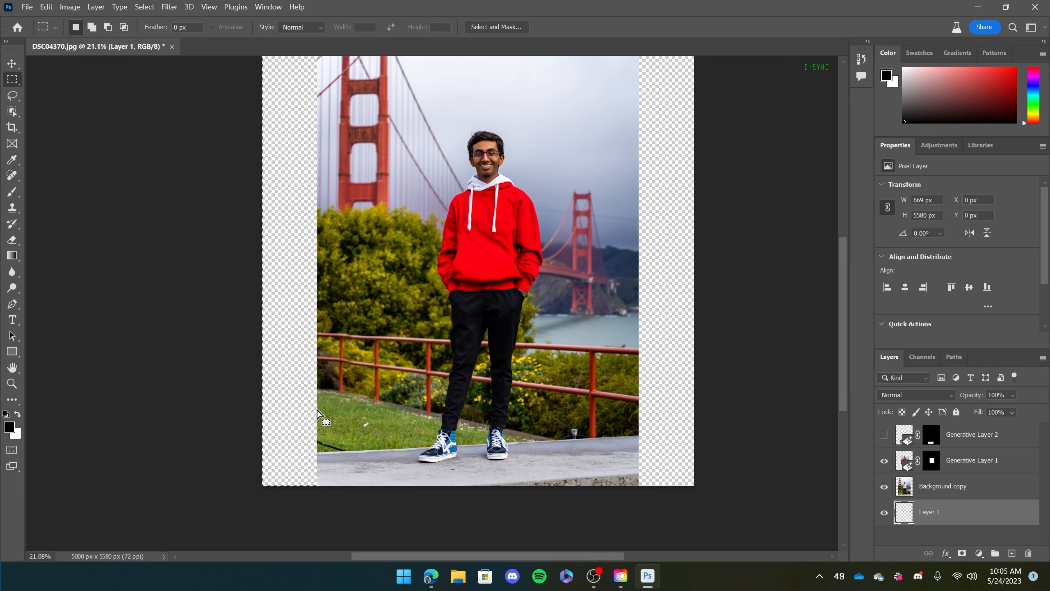
{"action": "scroll", "coordinate": [202, 215], "scroll_direction": "up", "scroll_amount": 3}
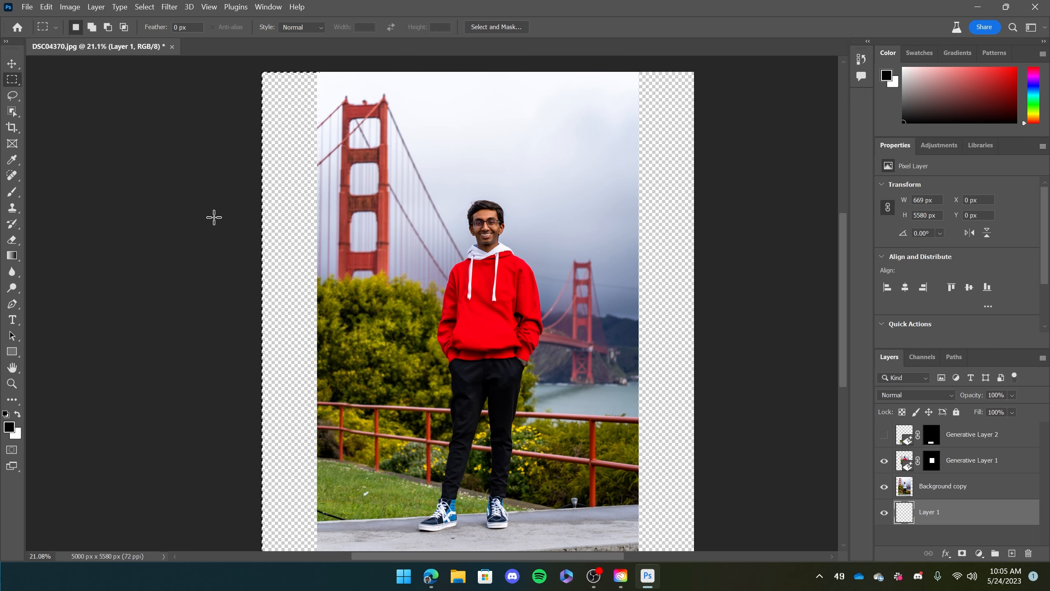
- Run Generative Fill with an empty prompt on the selected empty strip to extend the photo on its left side
{"action": "left_click", "coordinate": [46, 7]}
{"action": "left_click", "coordinate": [111, 224]}
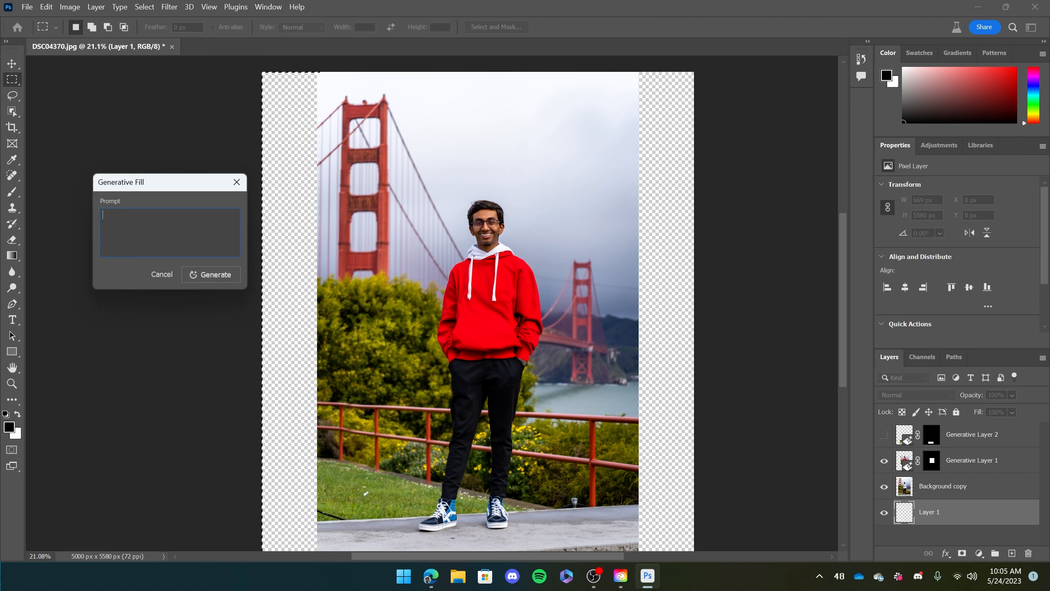
{"action": "left_click", "coordinate": [207, 274]}
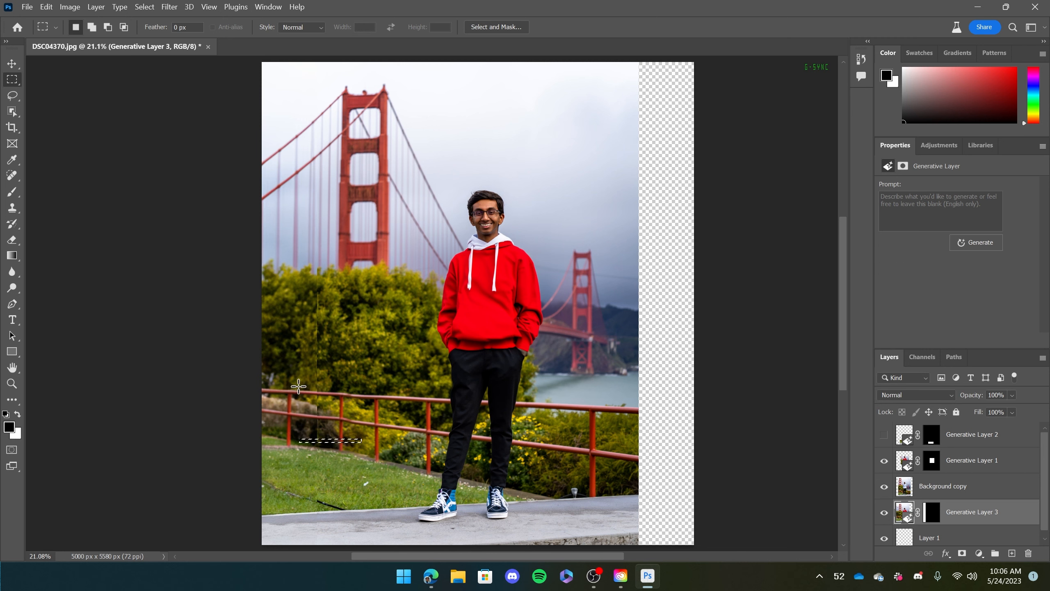
{"action": "mouse_move", "coordinate": [298, 154]}
{"action": "left_mouse_down"}
{"action": "mouse_move", "coordinate": [290, 182]}
{"action": "mouse_move", "coordinate": [320, 110]}
{"action": "mouse_move", "coordinate": [293, 172]}
{"action": "left_mouse_up"}
{"action": "left_click", "coordinate": [309, 190]}
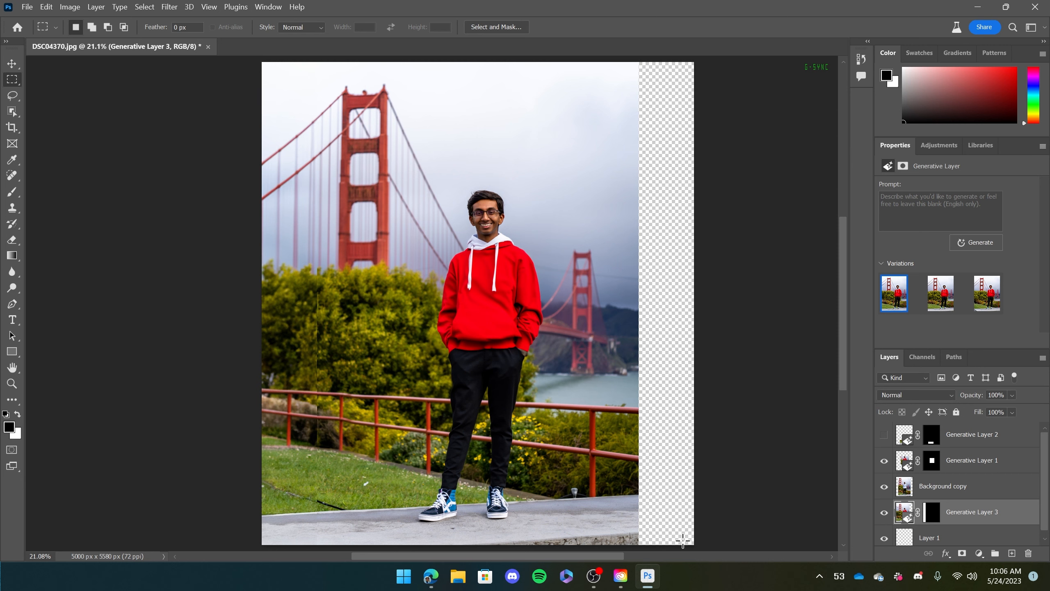
- Marquee-select the full-height empty strip on the photo's right with a sliver of its edge, and run Generative Fill with an empty prompt
{"action": "left_click_drag", "start_coordinate": [698, 547], "coordinate": [633, 79]}
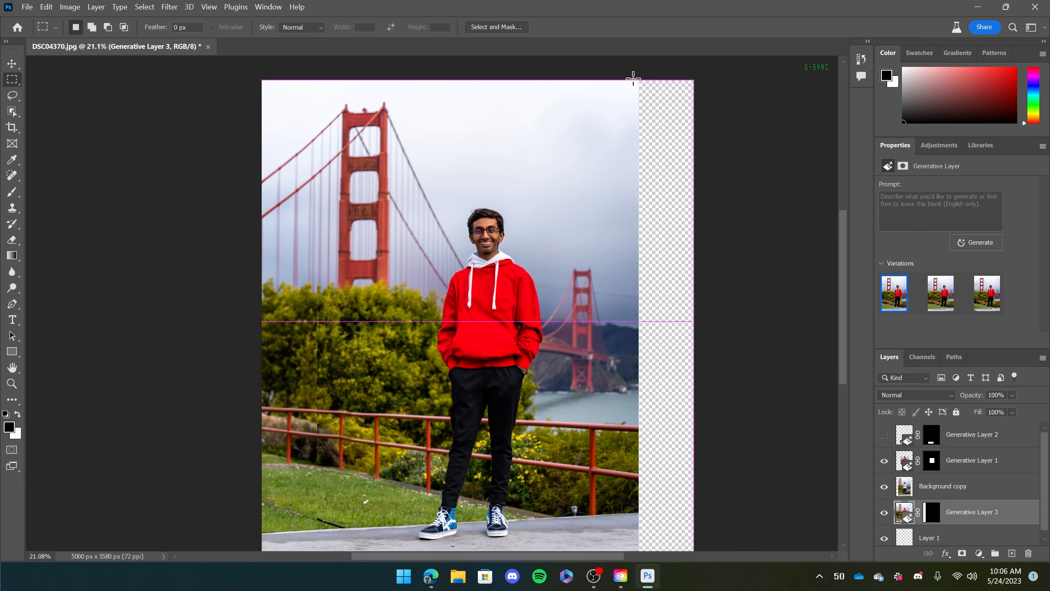
{"action": "left_click", "coordinate": [46, 7]}
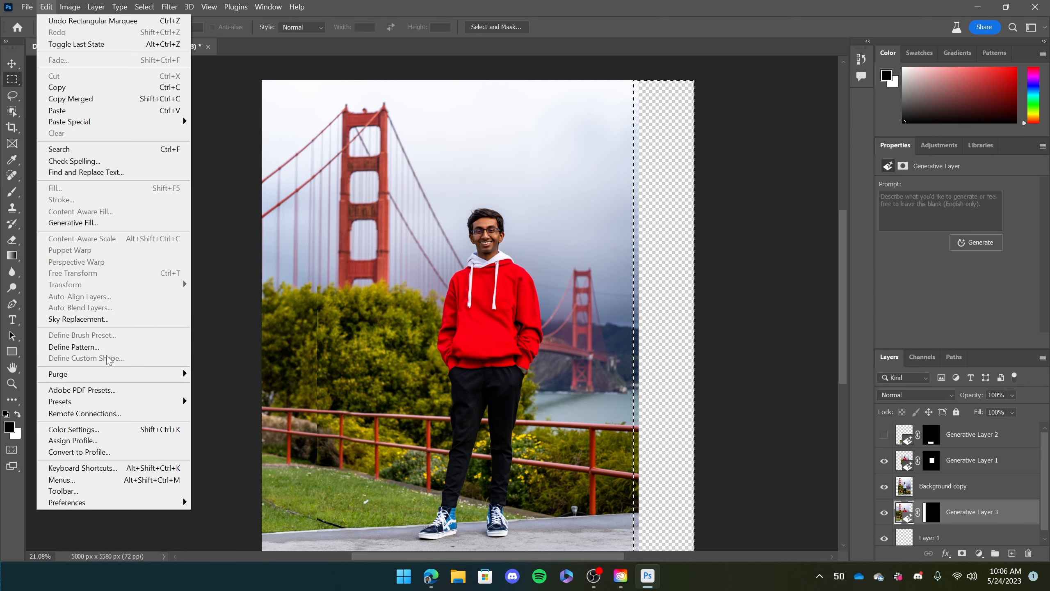
{"action": "left_click", "coordinate": [110, 222]}
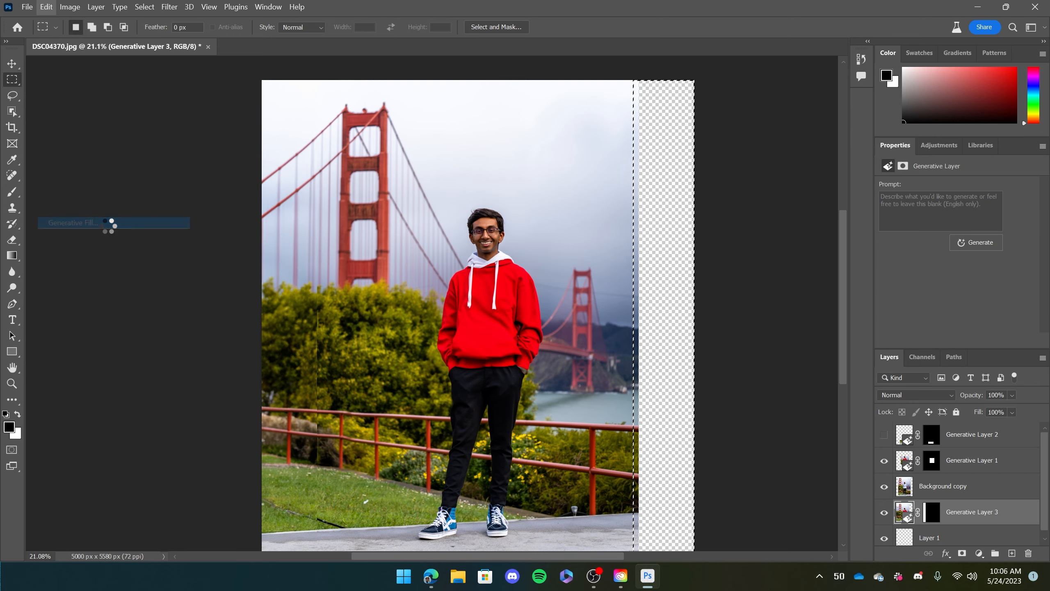
{"action": "left_click", "coordinate": [210, 275]}
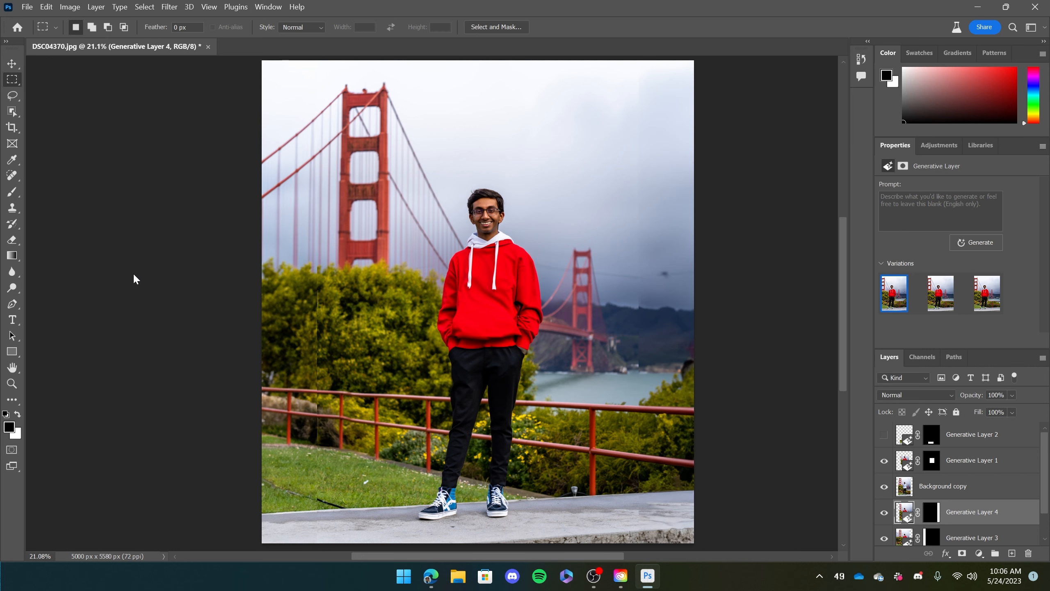
- Examine how the generated right-hand extension blends with the sky, hills, railing and ledge of the original photo
{"action": "mouse_move", "coordinate": [657, 442]}
{"action": "left_mouse_down"}
{"action": "mouse_move", "coordinate": [633, 224]}
{"action": "mouse_move", "coordinate": [640, 353]}
{"action": "left_mouse_up"}
{"action": "left_click", "coordinate": [631, 300]}
{"action": "mouse_move", "coordinate": [624, 282]}
{"action": "left_mouse_down"}
{"action": "mouse_move", "coordinate": [660, 303]}
{"action": "mouse_move", "coordinate": [672, 289]}
{"action": "mouse_move", "coordinate": [680, 298]}
{"action": "mouse_move", "coordinate": [673, 291]}
{"action": "left_mouse_up"}
{"action": "left_click", "coordinate": [634, 278]}
{"action": "left_click", "coordinate": [660, 256]}
{"action": "scroll", "coordinate": [562, 400], "scroll_direction": "down", "scroll_amount": 2}
{"action": "scroll", "coordinate": [562, 400], "scroll_direction": "up", "scroll_amount": 2}
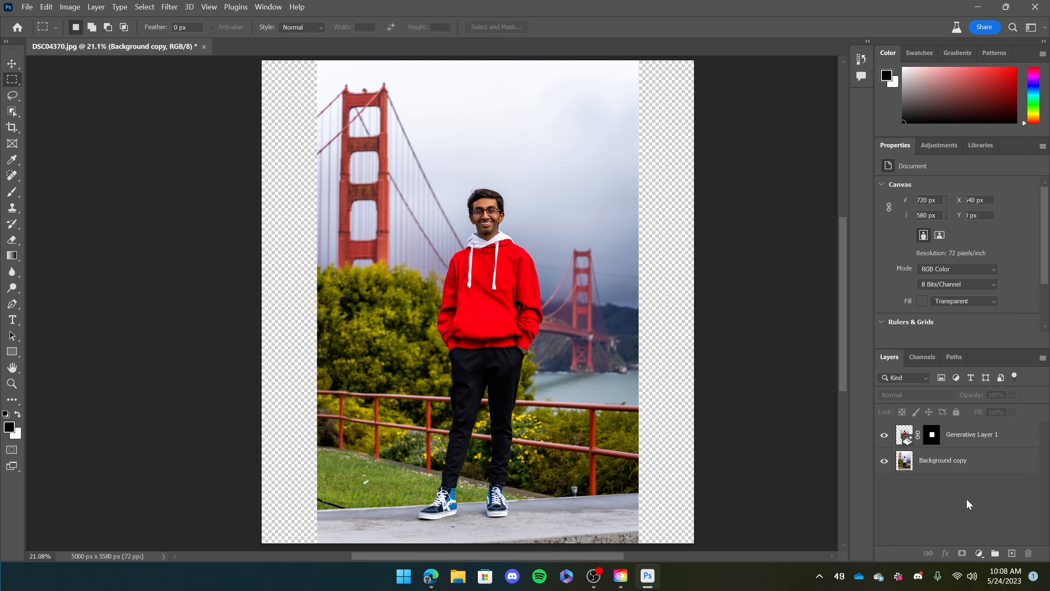
- On the Background copy layer, apply Select subject found by searching for "select", and invert the selection to cover everything around the man
{"action": "left_click", "coordinate": [950, 460]}
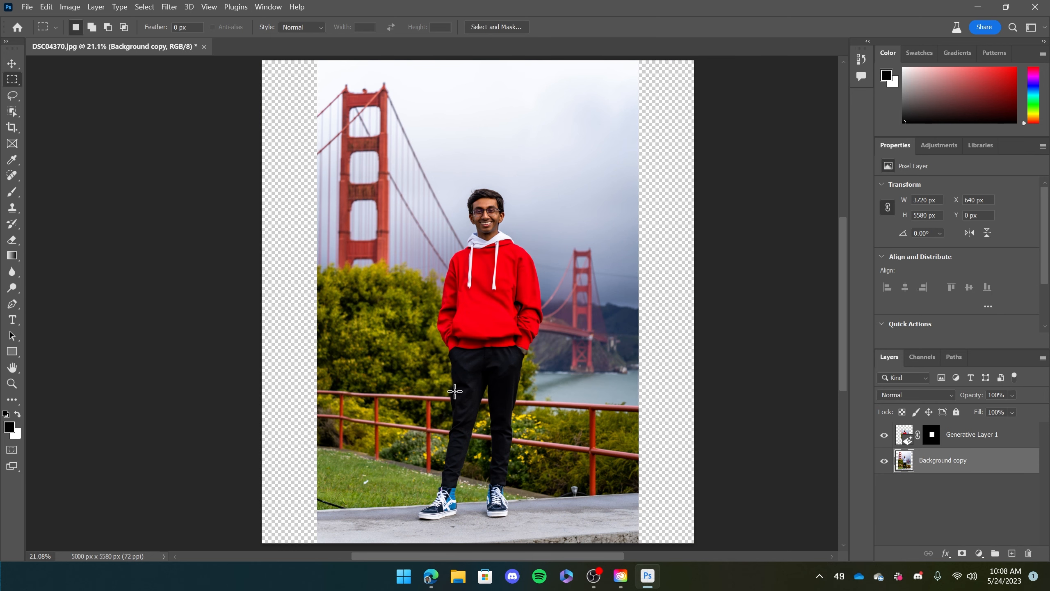
{"action": "key", "text": "ctrl+f"}
{"action": "key", "text": "Down"}
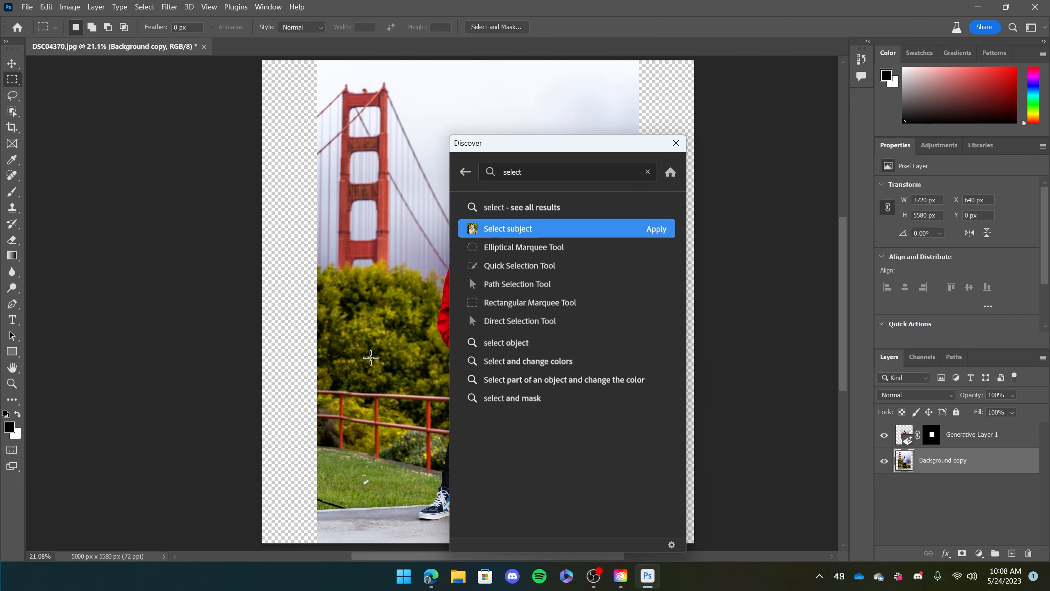
{"action": "key", "text": "Return"}
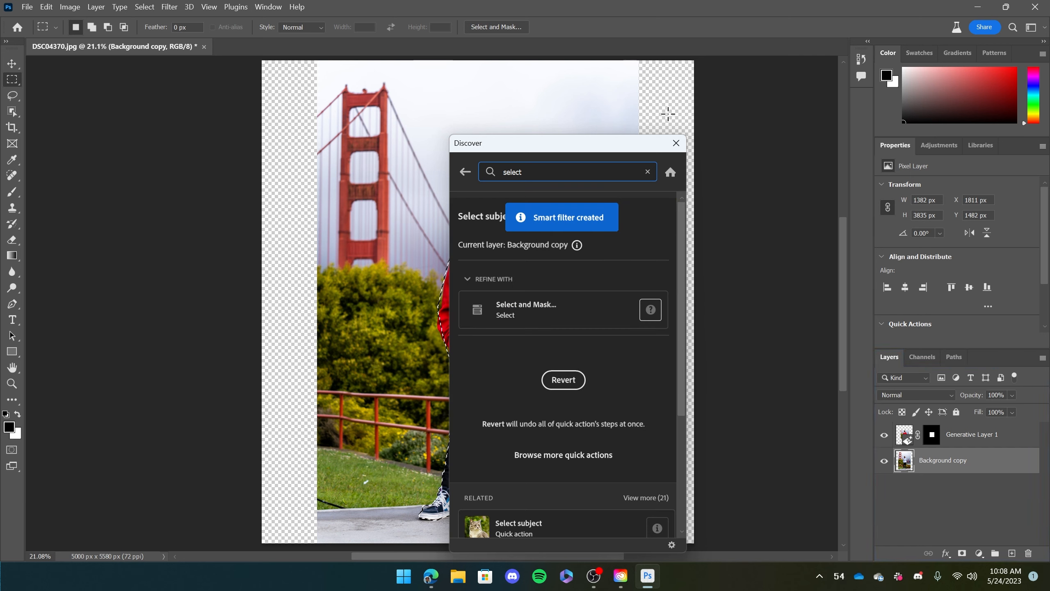
{"action": "left_click", "coordinate": [676, 143]}
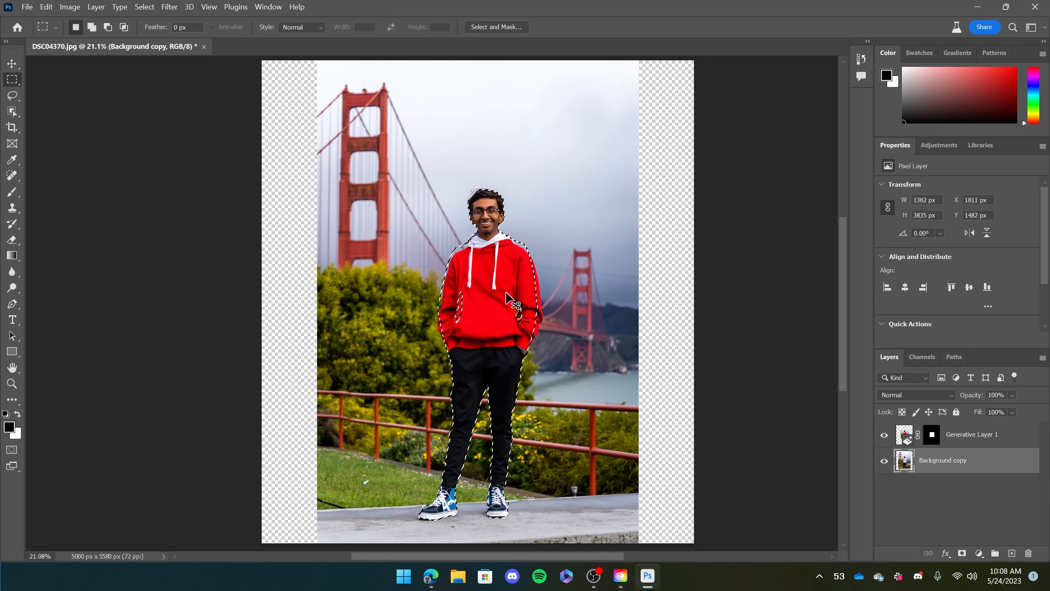
{"action": "key", "text": "ctrl+shift+i"}
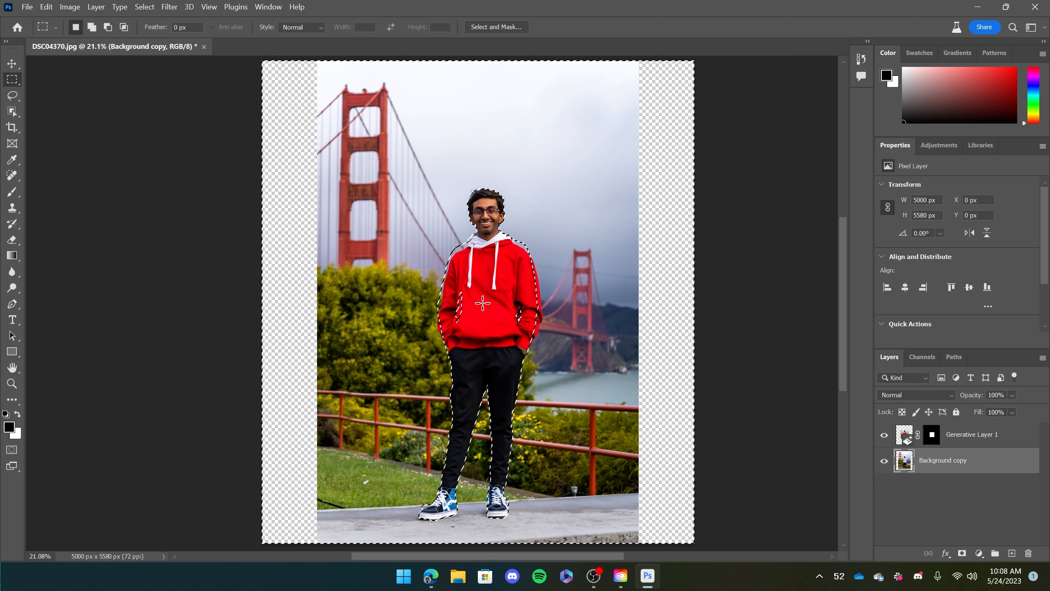
- Replace the selected background using Generative Fill with the prompt "street in tokyo"
{"action": "left_click", "coordinate": [46, 7]}
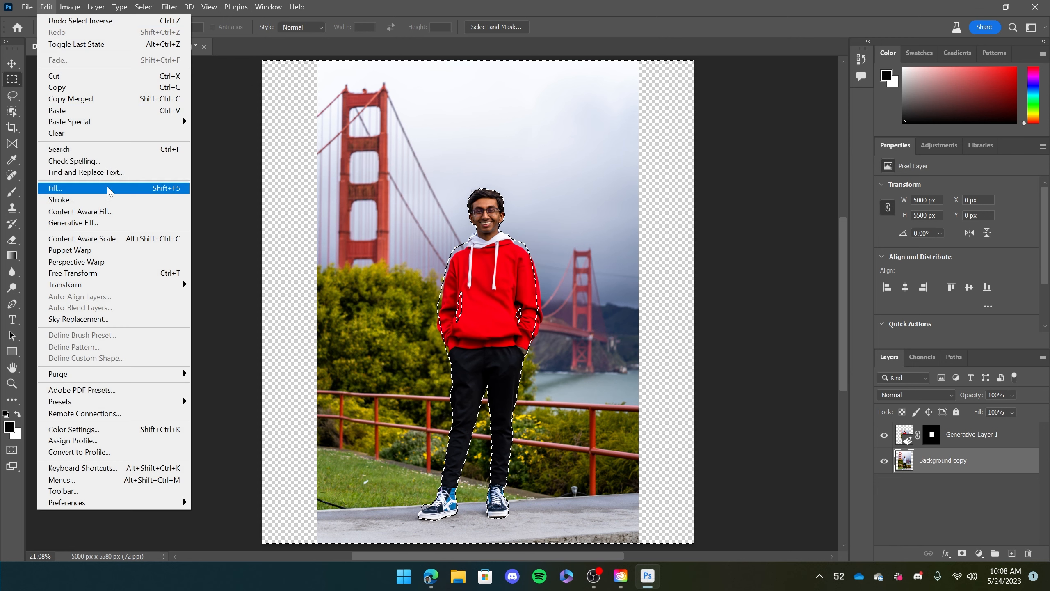
{"action": "left_click", "coordinate": [103, 228]}
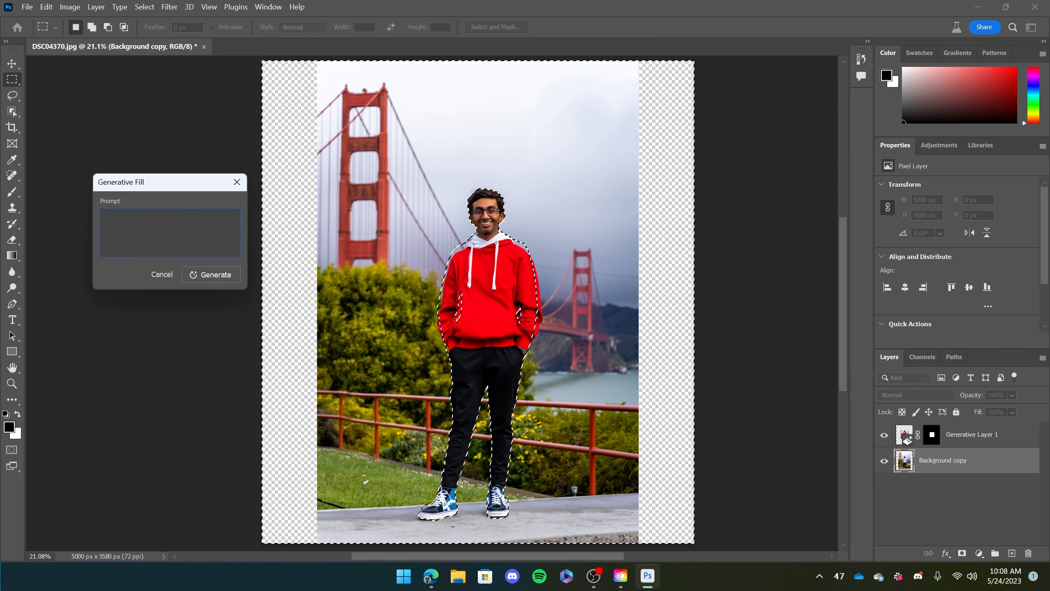
{"action": "type", "text": "street "}
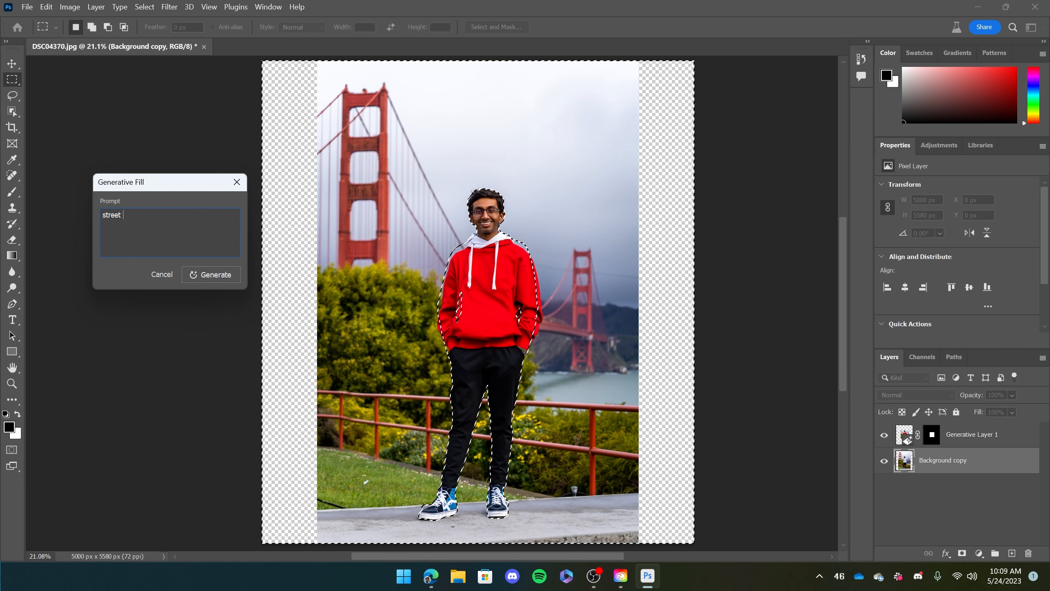
{"action": "type", "text": "in tokyo"}
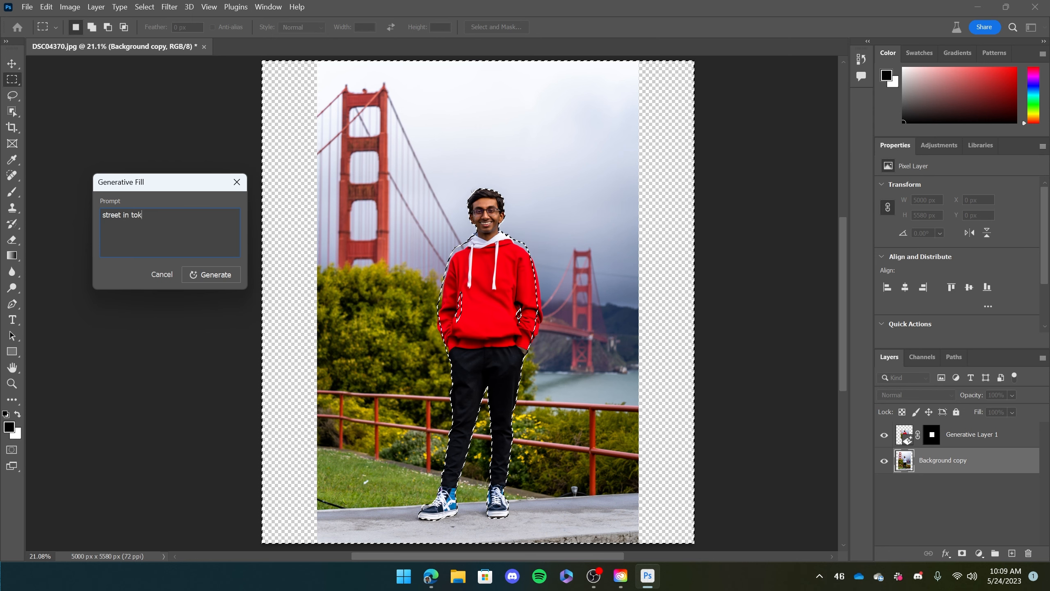
{"action": "left_click", "coordinate": [205, 275]}
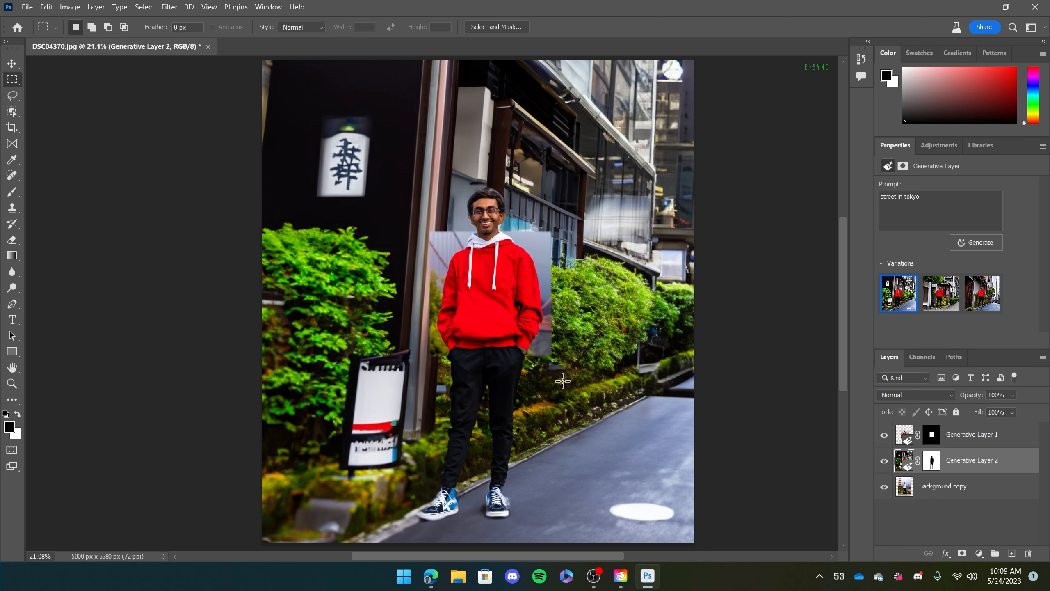
- Marquee-select the green bush just right of the man and replace it using Generative Fill with the prompt "cherry blossoms"
{"action": "left_click_drag", "start_coordinate": [645, 385], "coordinate": [553, 204]}
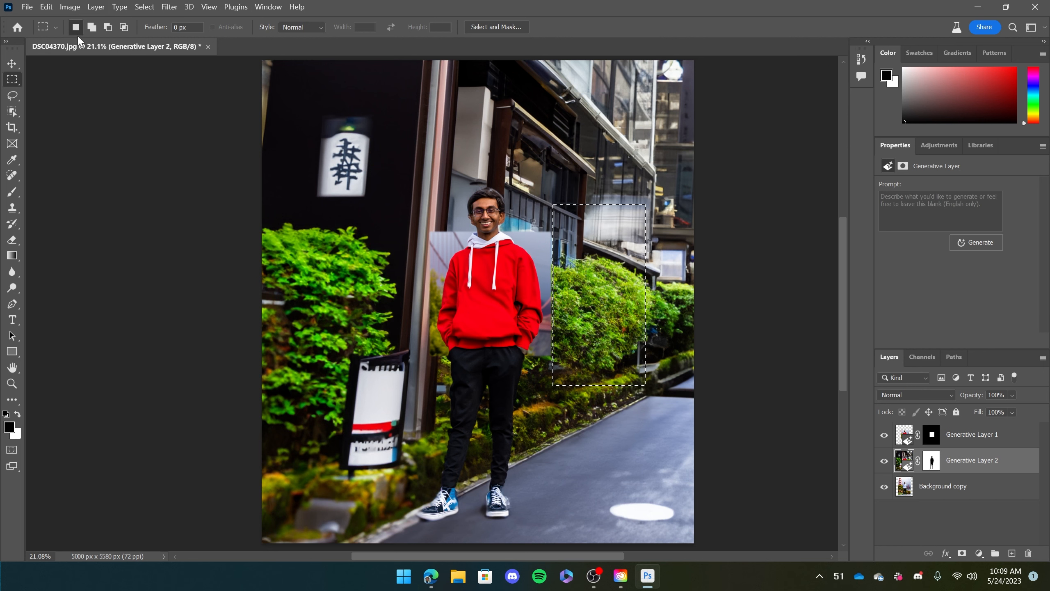
{"action": "left_click", "coordinate": [46, 7]}
{"action": "left_click", "coordinate": [98, 224]}
{"action": "type", "text": "cher"}
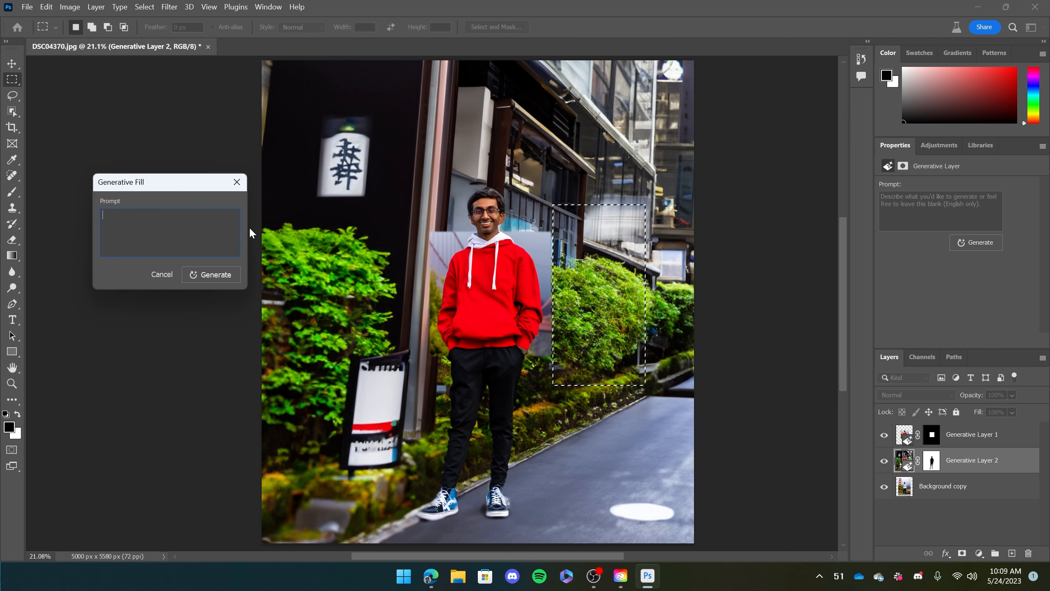
{"action": "type", "text": "ry blossoms"}
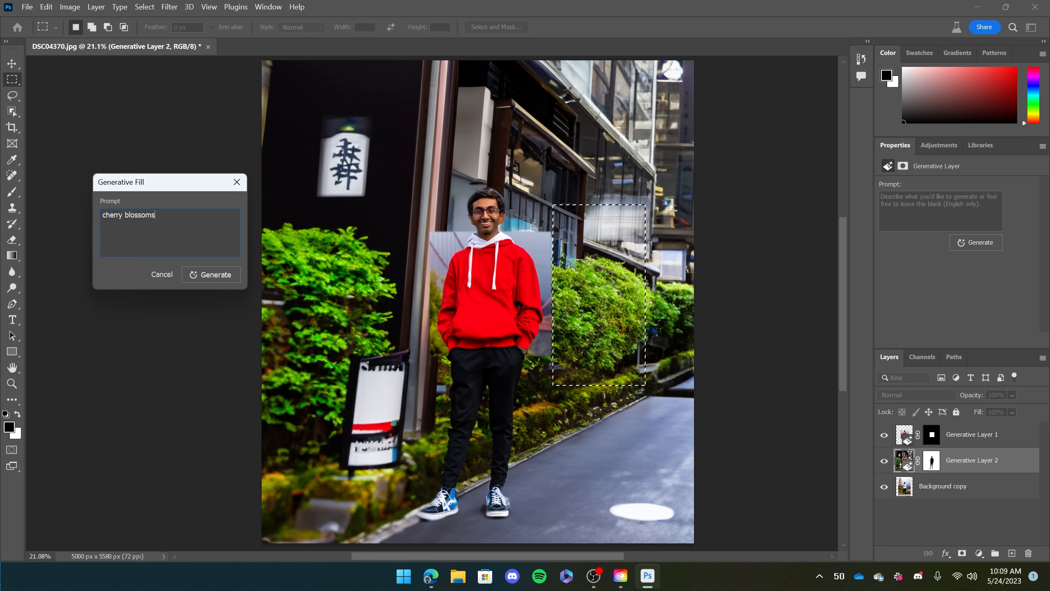
{"action": "left_click", "coordinate": [188, 274]}
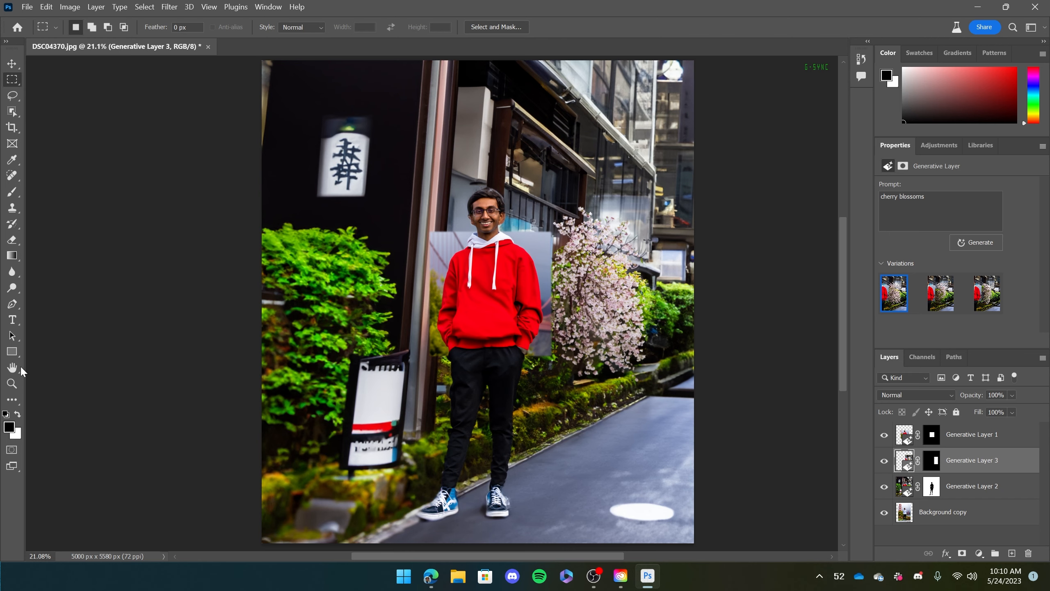
- Zoom in on the generated cherry blossoms and examine their detail and how they blend with the surrounding street
{"action": "left_click", "coordinate": [12, 384]}
{"action": "left_click_drag", "start_coordinate": [616, 302], "coordinate": [616, 302]}
{"action": "scroll", "coordinate": [568, 271], "scroll_direction": "up", "scroll_amount": 2}
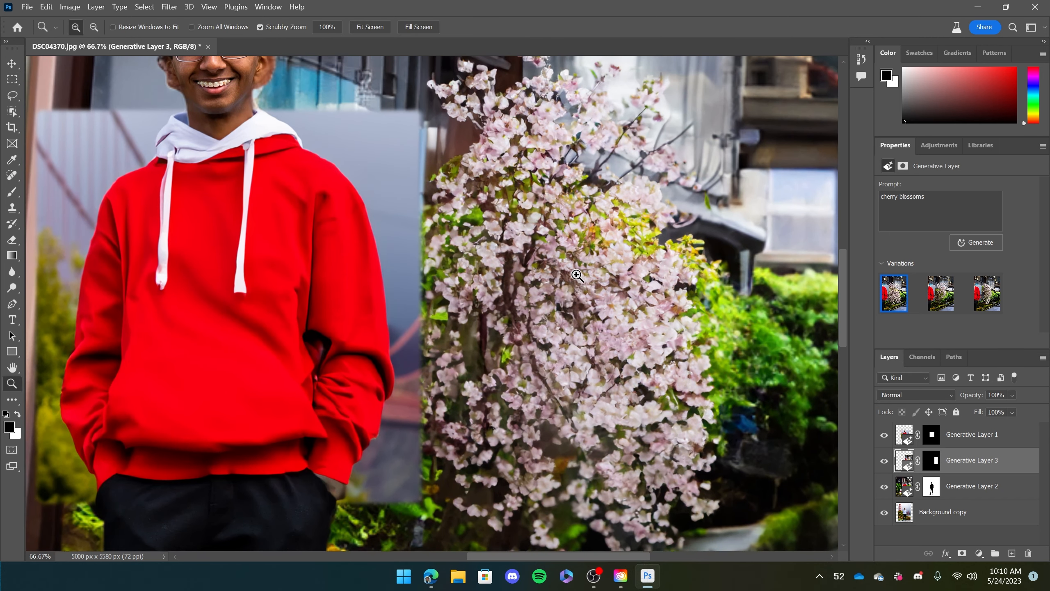
{"action": "scroll", "coordinate": [577, 275], "scroll_direction": "down", "scroll_amount": 3}
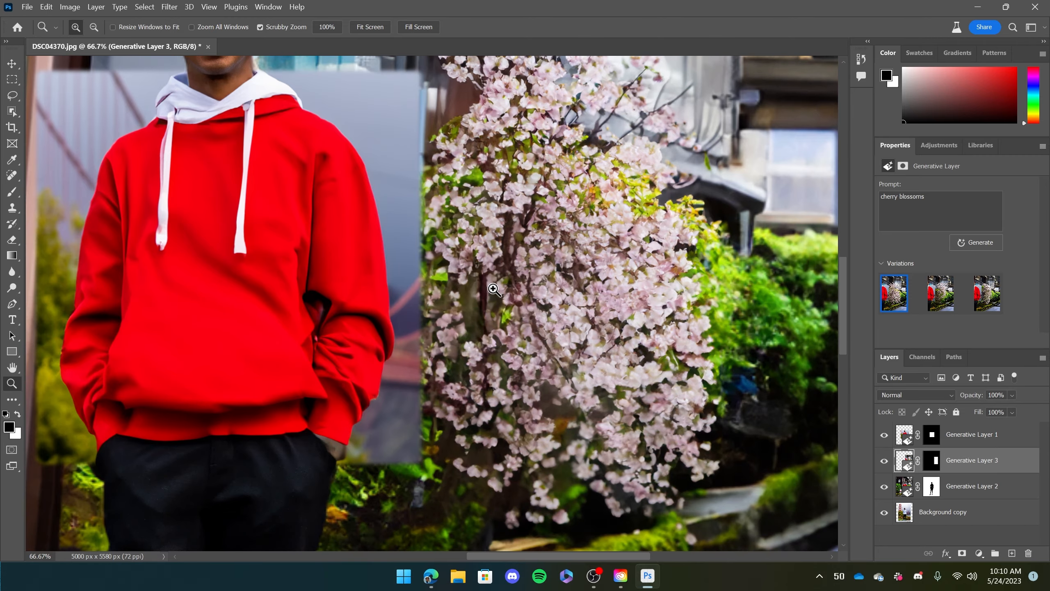